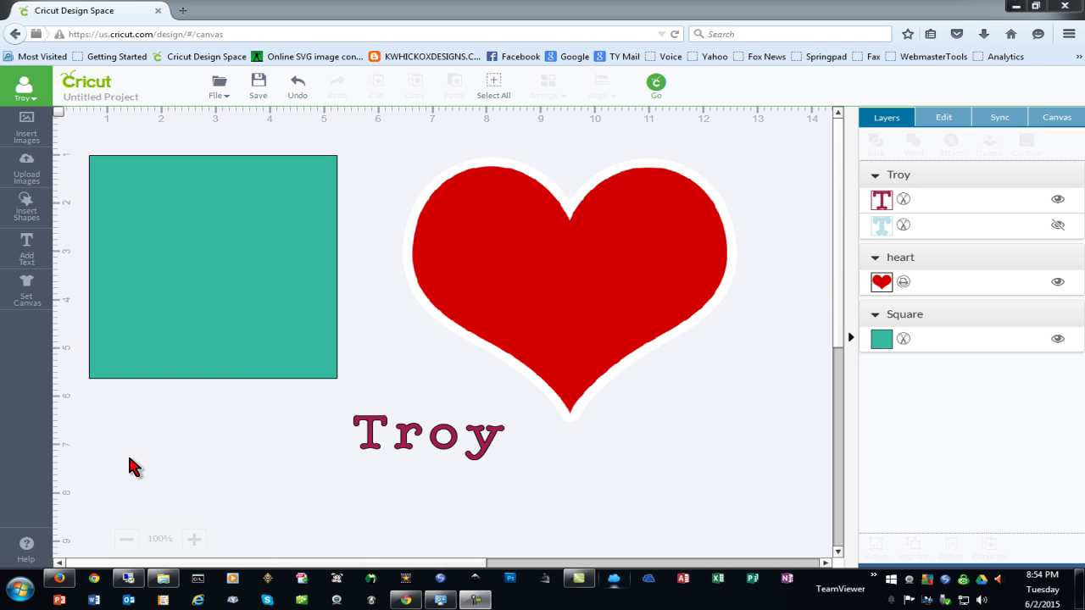
# Nudge the red heart slightly up and to the right, then select the Troy text
pyautogui.click(237, 353)
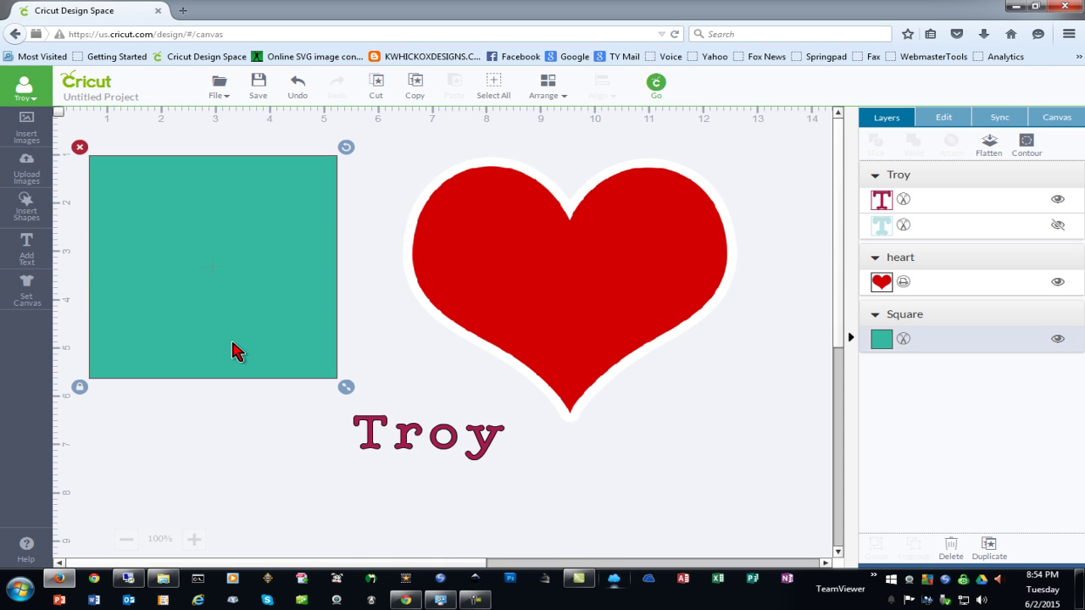
pyautogui.click(29, 215)
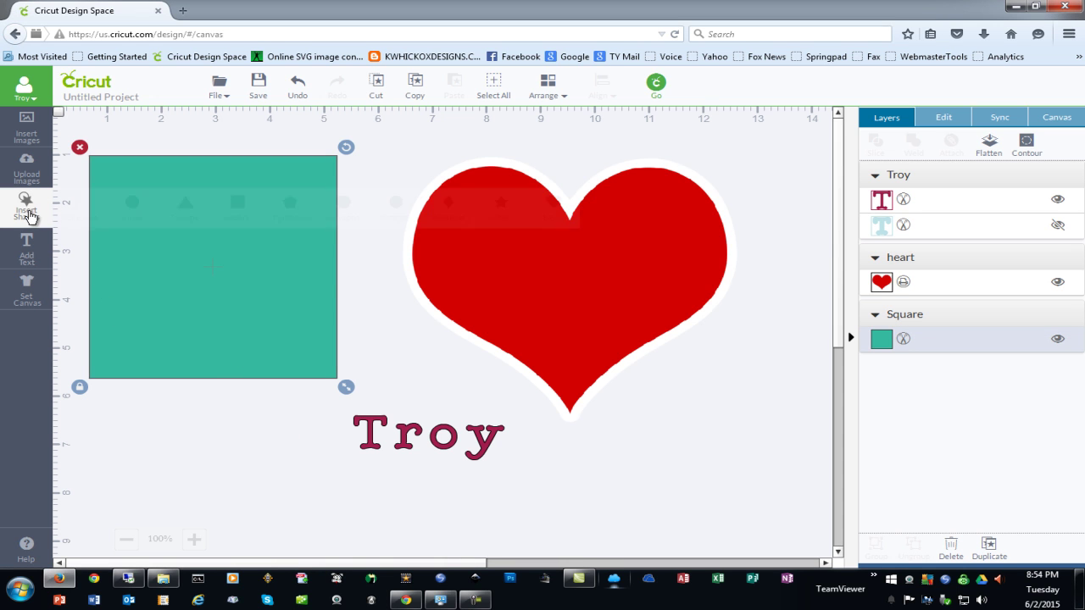
pyautogui.click(373, 147)
pyautogui.moveTo(557, 279); pyautogui.dragTo(581, 281)
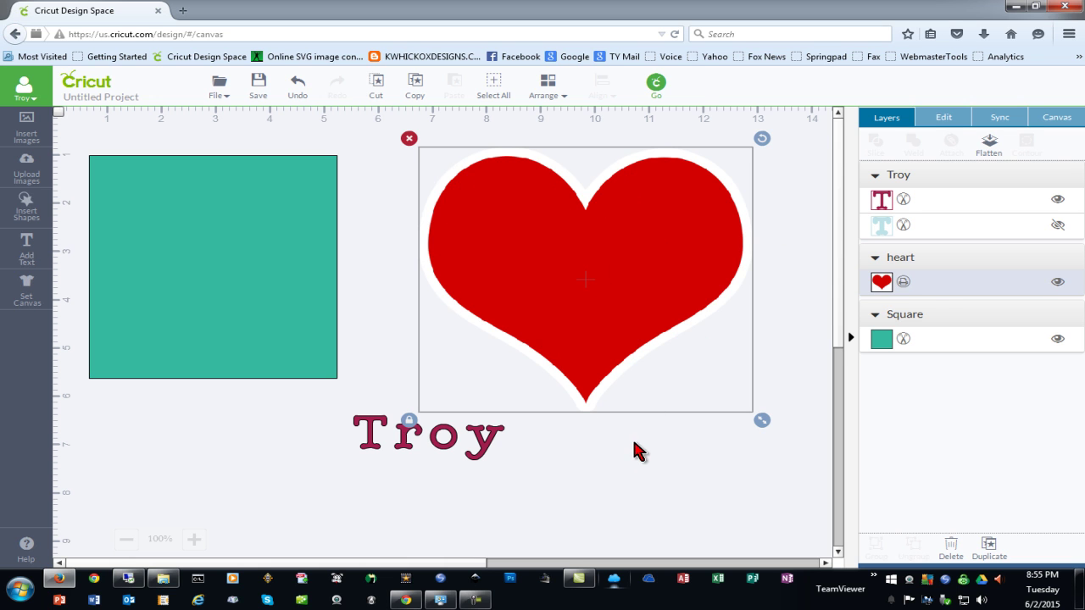
pyautogui.click(635, 484)
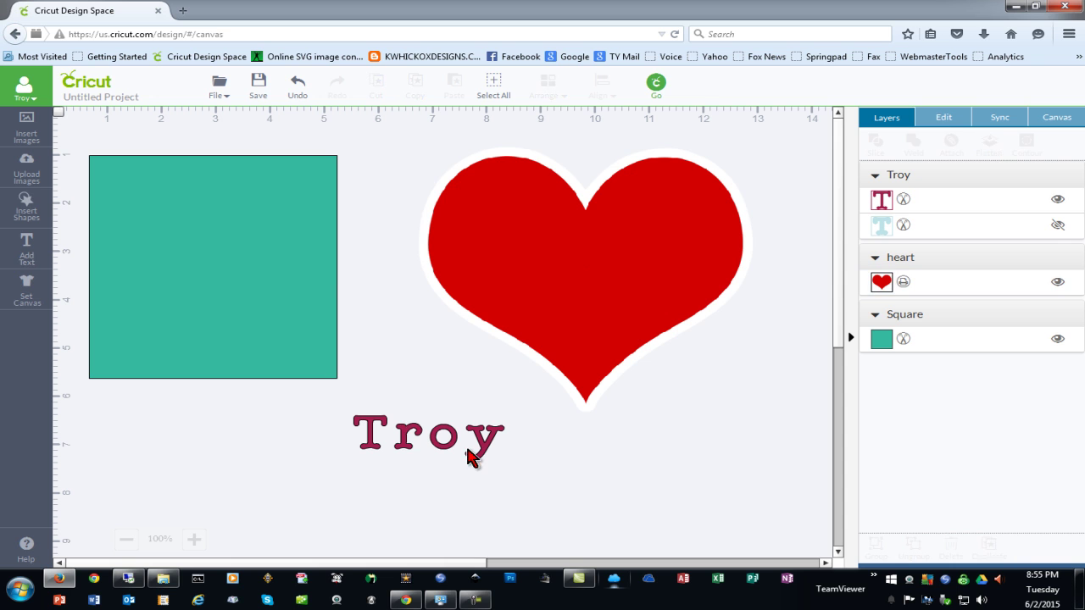
pyautogui.click(441, 445)
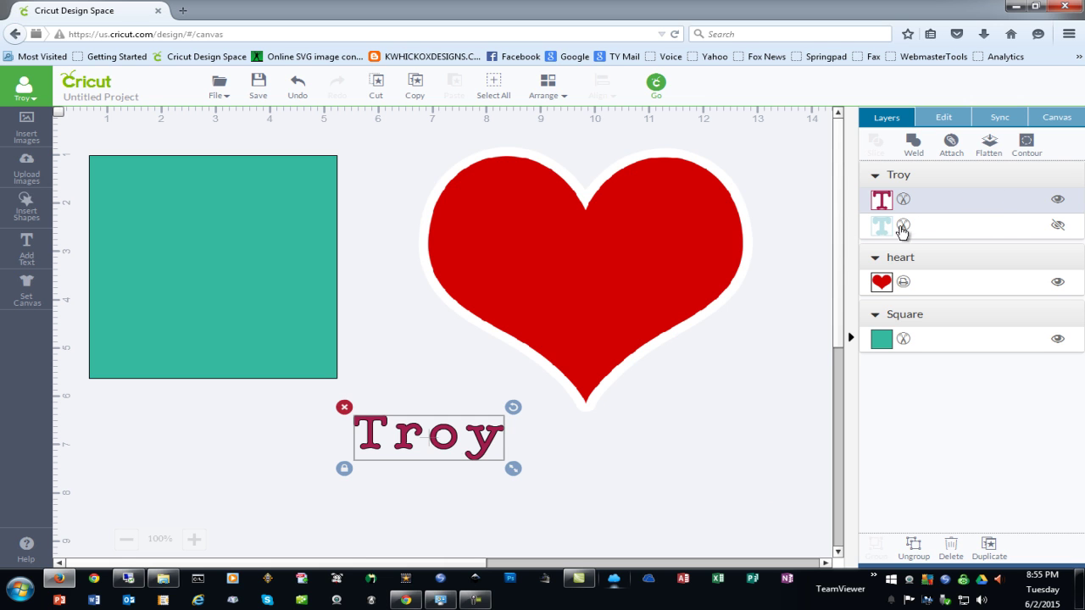
pyautogui.click(1057, 225)
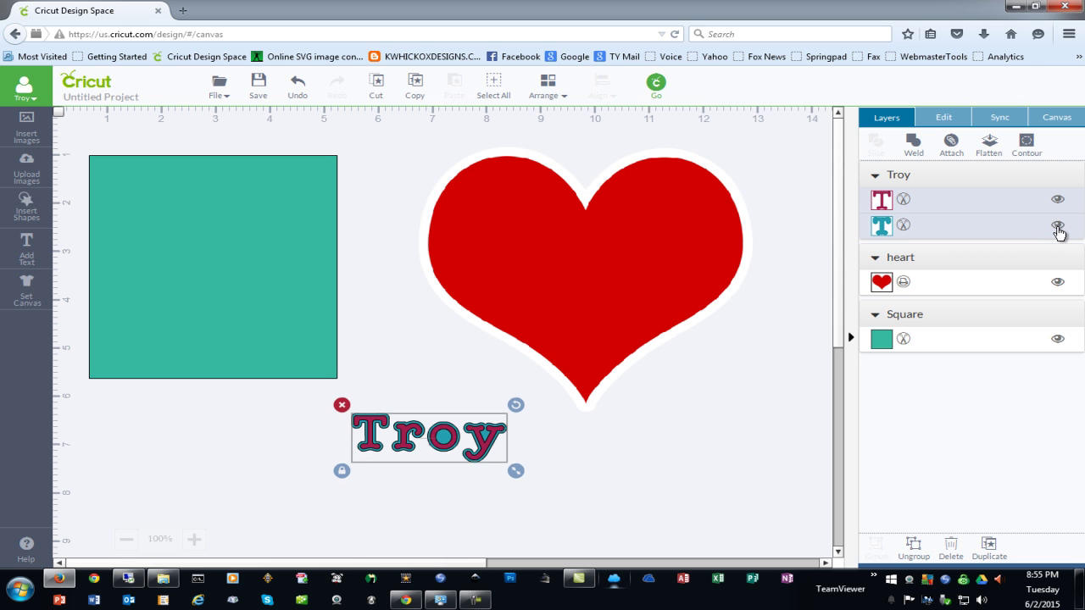
pyautogui.click(1058, 225)
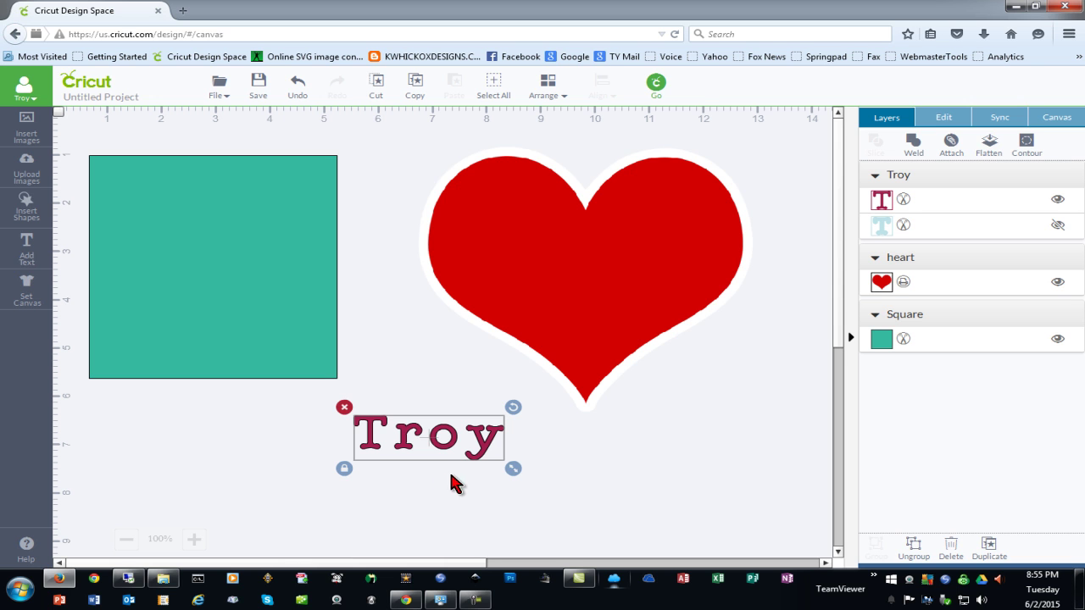
# Move the Troy text from below onto the teal square
pyautogui.moveTo(456, 449); pyautogui.dragTo(231, 281)
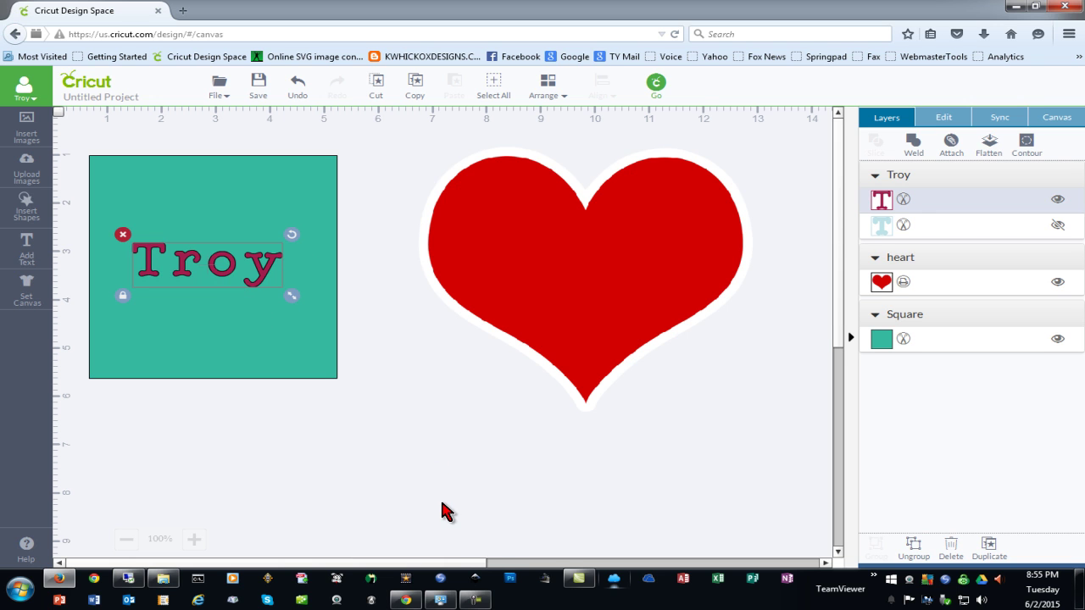
pyautogui.click(346, 476)
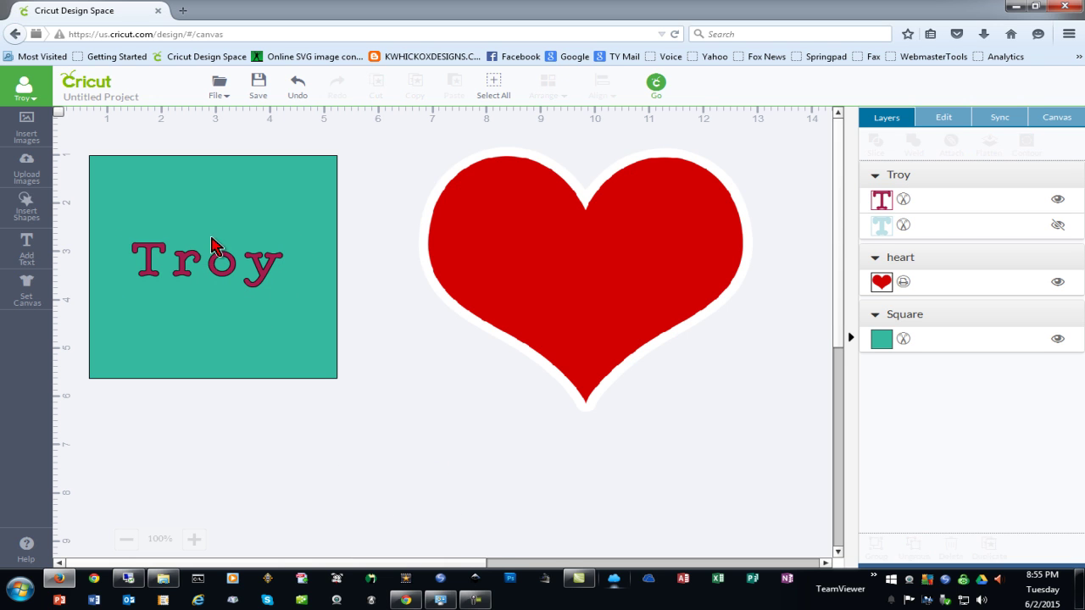
pyautogui.click(200, 274)
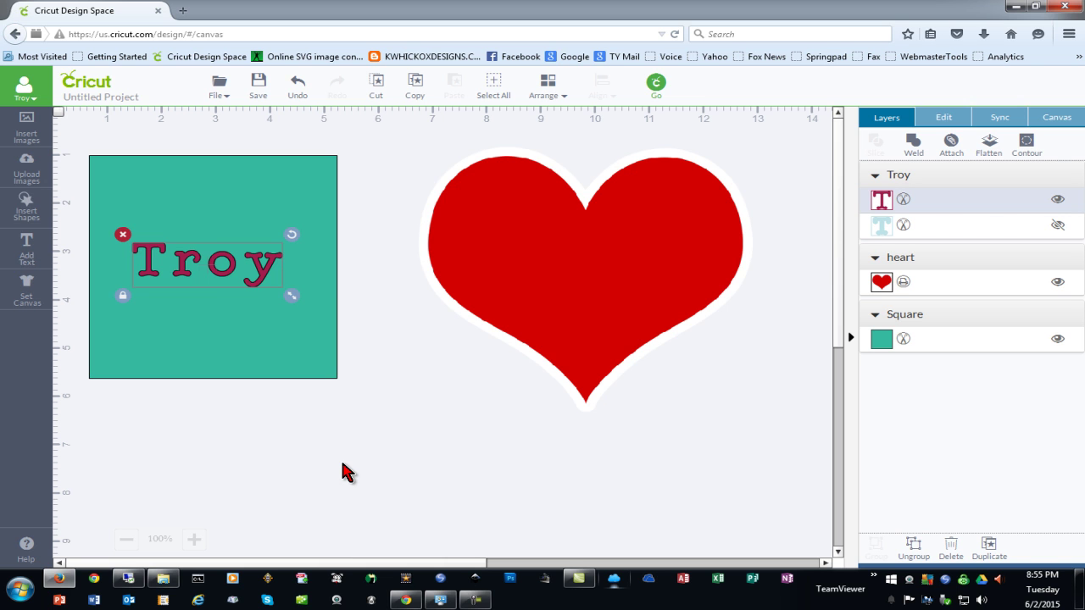
pyautogui.keyDown('shift'); pyautogui.click(270, 358); pyautogui.keyUp('shift')
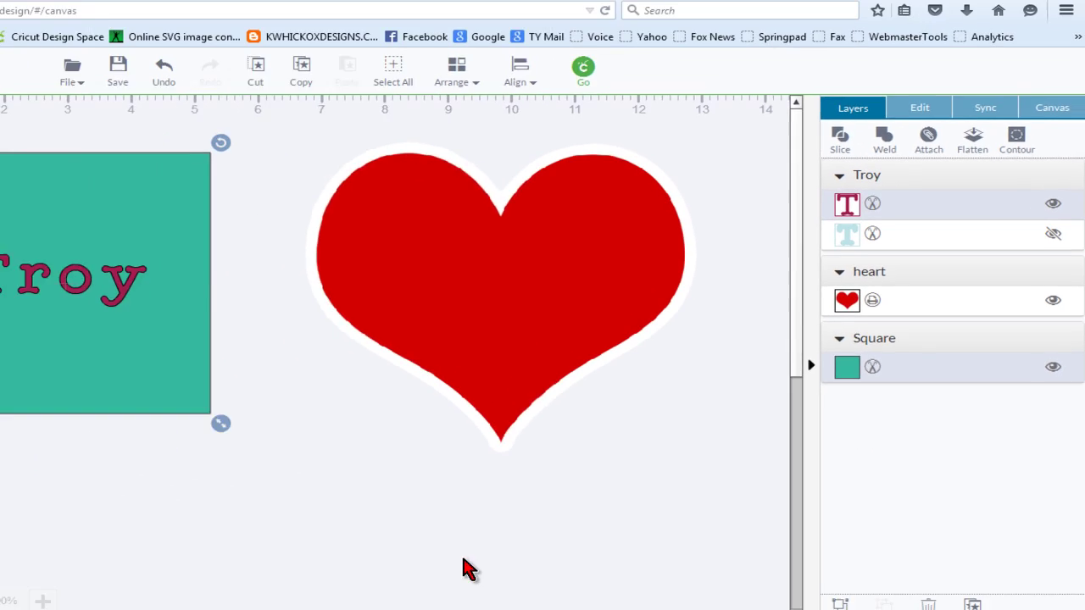
pyautogui.click(388, 462)
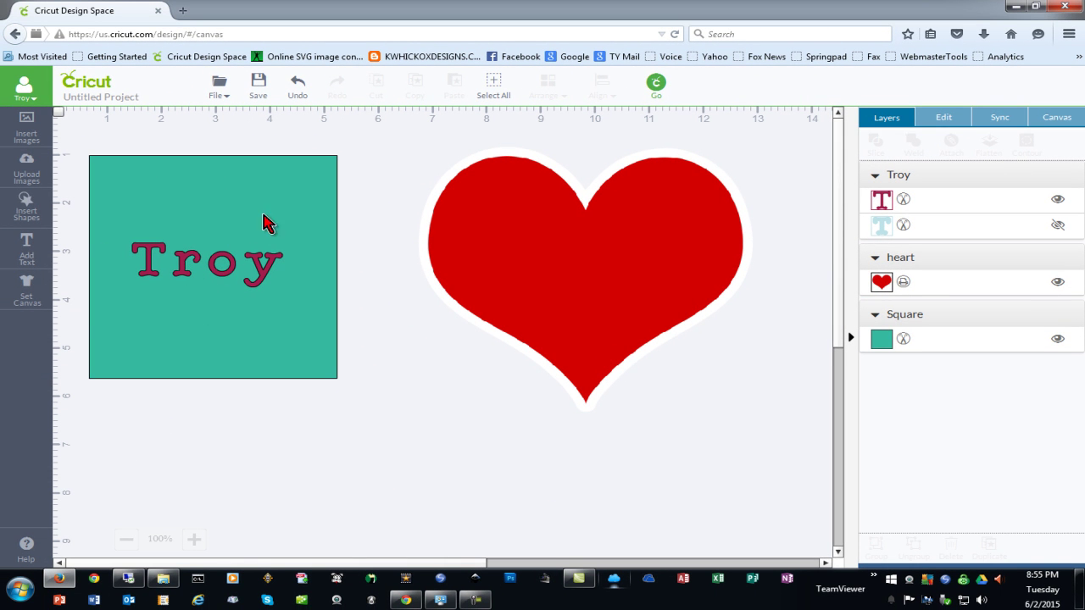
# Fine-tune Troy's position on the square and select the Troy and Square layers together
pyautogui.moveTo(265, 279); pyautogui.dragTo(237, 269)
pyautogui.doubleClick(238, 270)
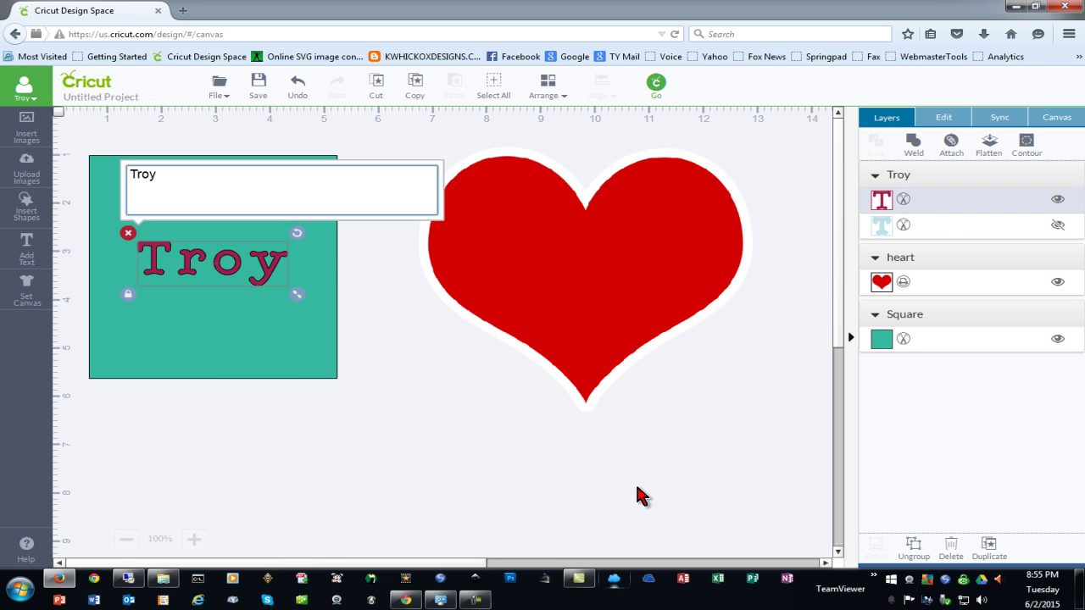
pyautogui.click(351, 491)
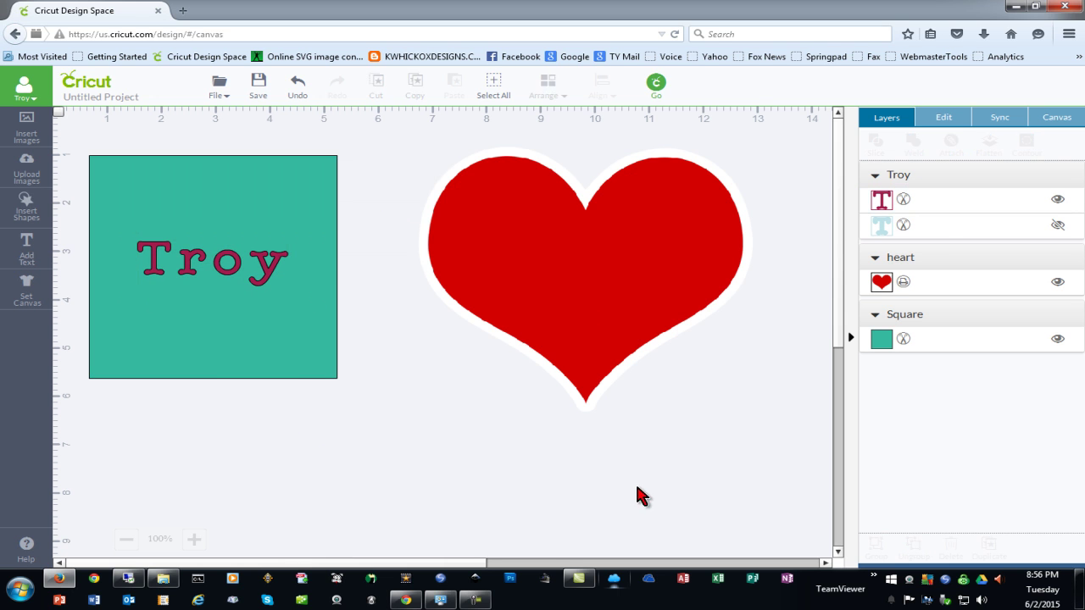
pyautogui.click(952, 209)
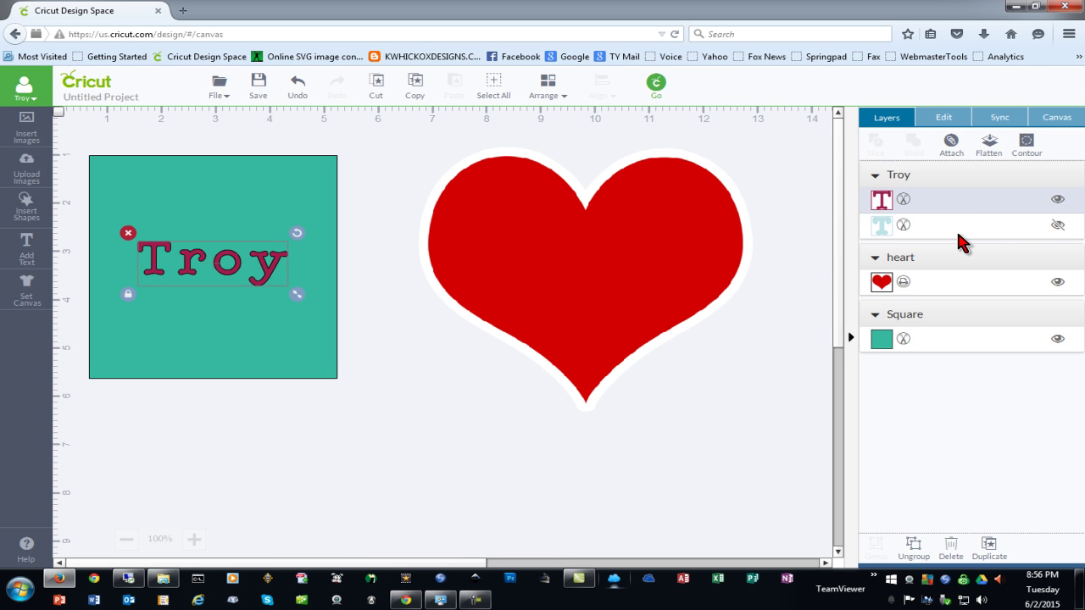
pyautogui.keyDown('shift'); pyautogui.click(945, 341); pyautogui.keyUp('shift')
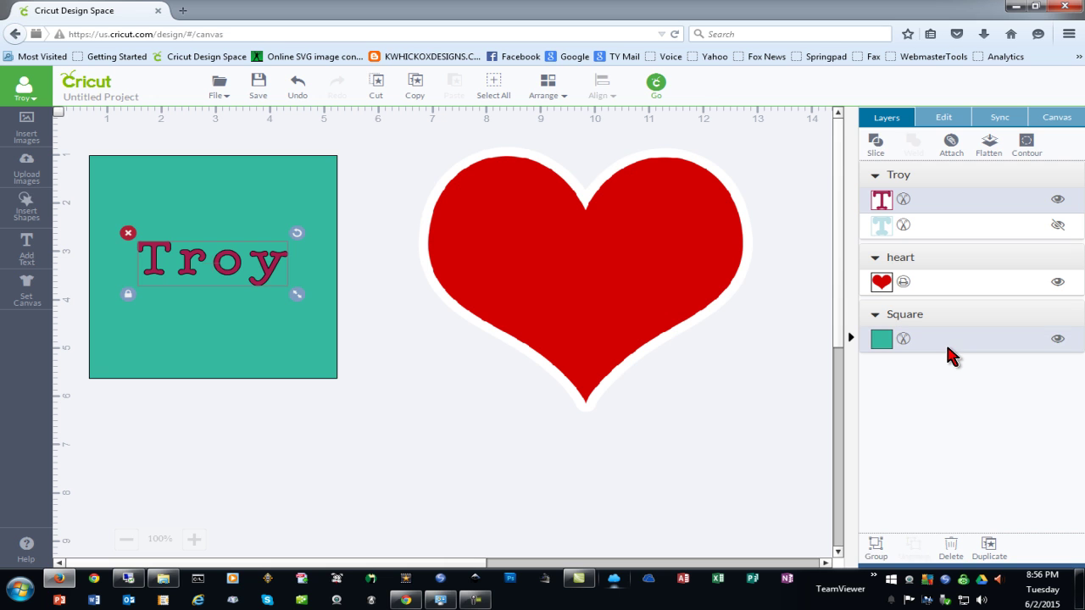
# Attach Troy to the teal square and move the attached set down-right, then back up-left
pyautogui.rightClick(209, 271)
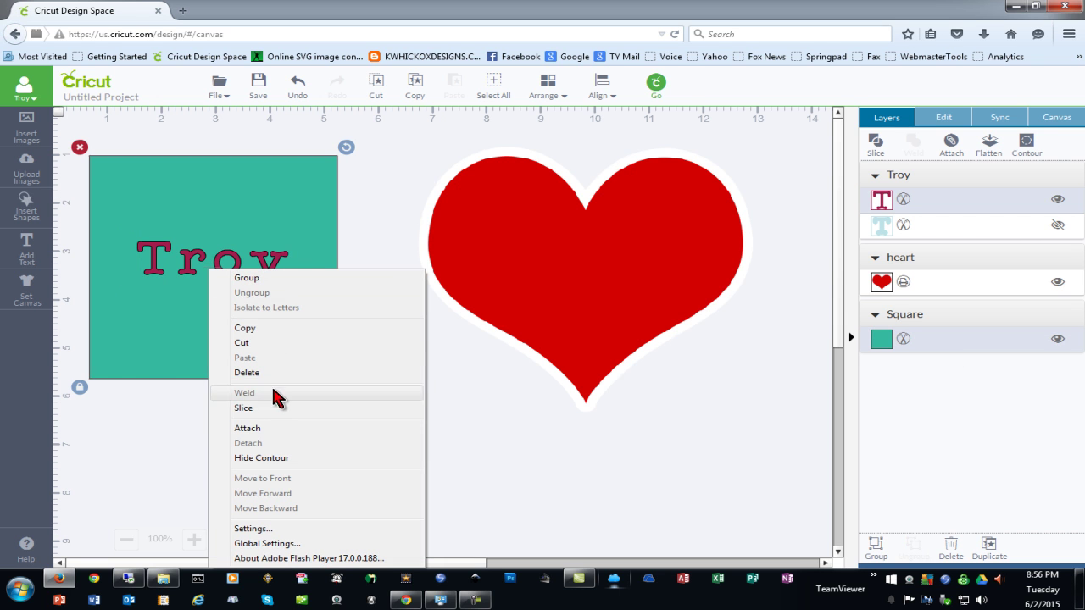
pyautogui.click(265, 428)
pyautogui.moveTo(288, 378); pyautogui.dragTo(322, 435)
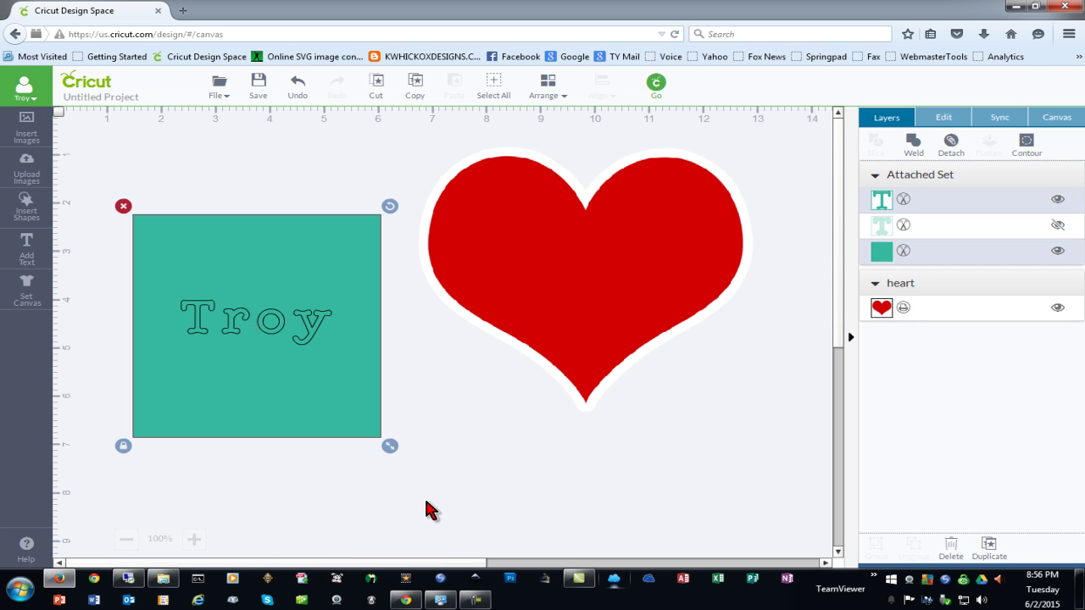
pyautogui.moveTo(287, 340); pyautogui.dragTo(263, 284)
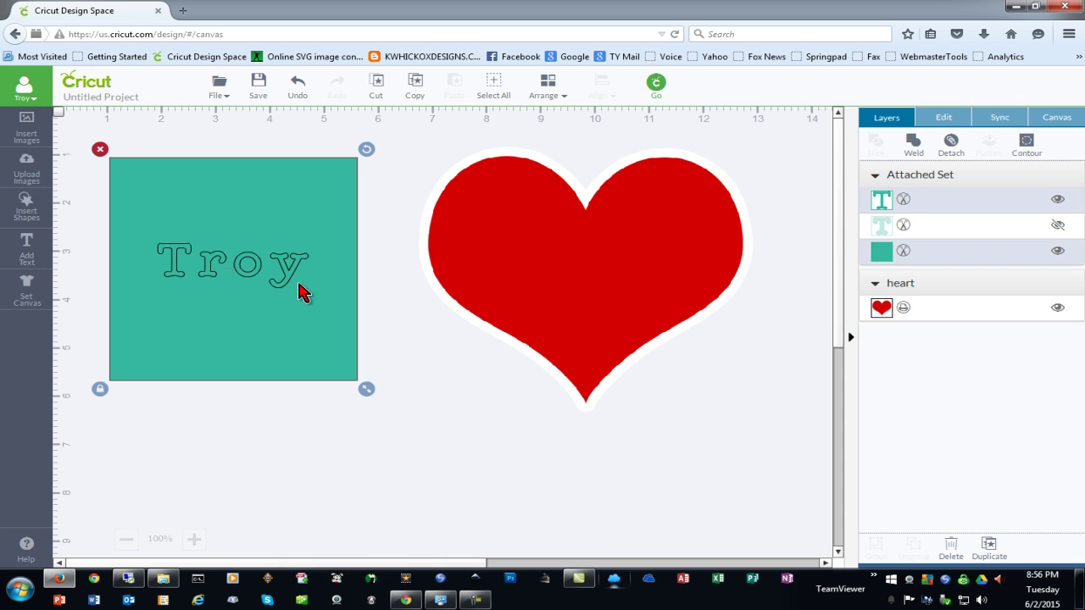
# Undo the attach, slice Troy out of the teal square, and pull the Troy piece below
pyautogui.hotkey('ctrl', 'z')
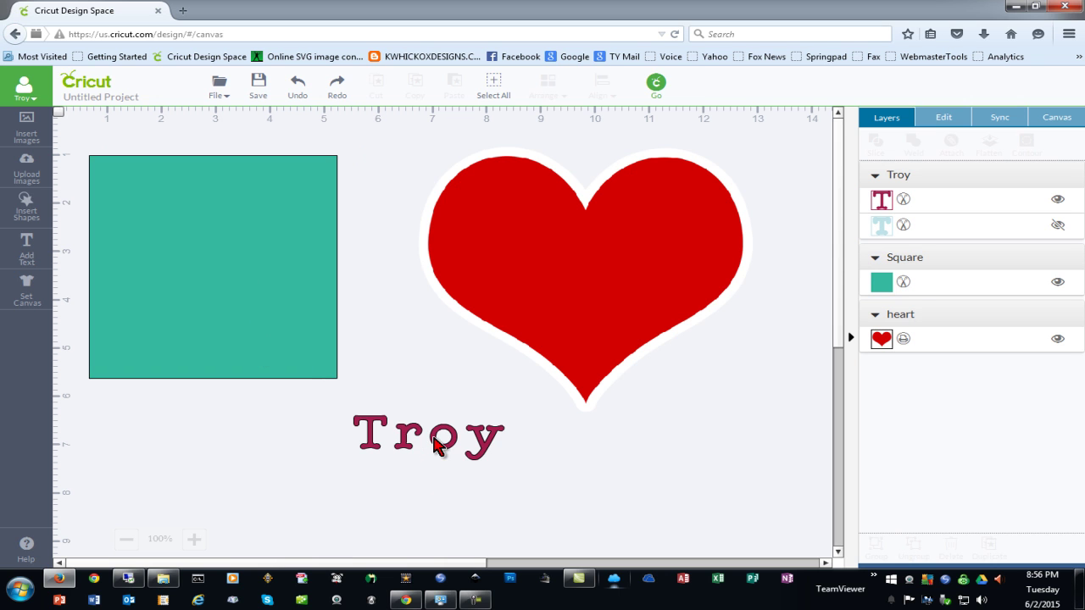
pyautogui.moveTo(433, 442); pyautogui.dragTo(225, 273)
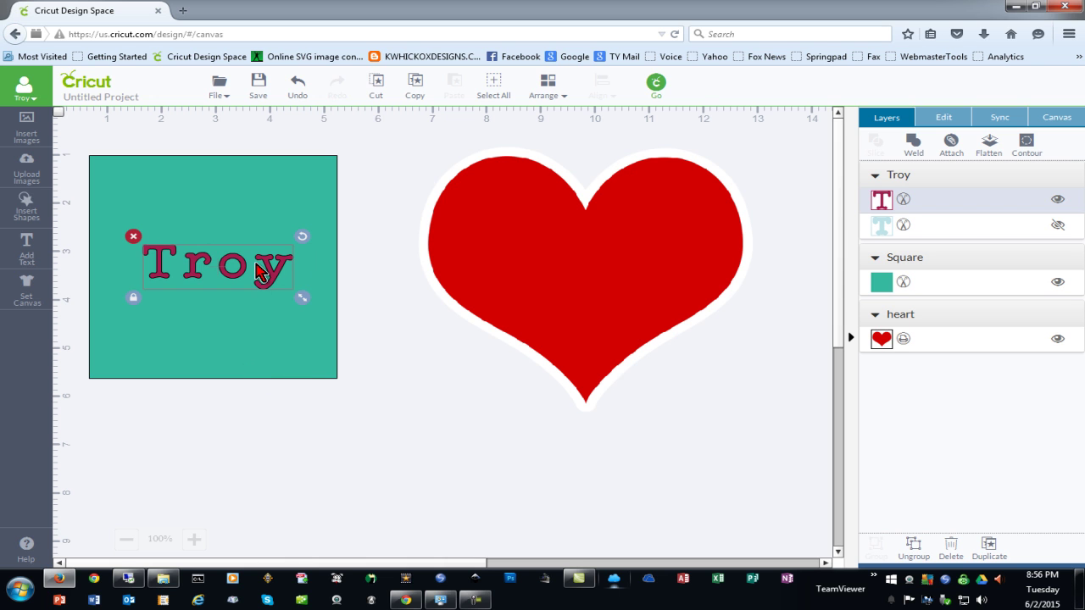
pyautogui.keyDown('shift'); pyautogui.click(257, 336); pyautogui.keyUp('shift')
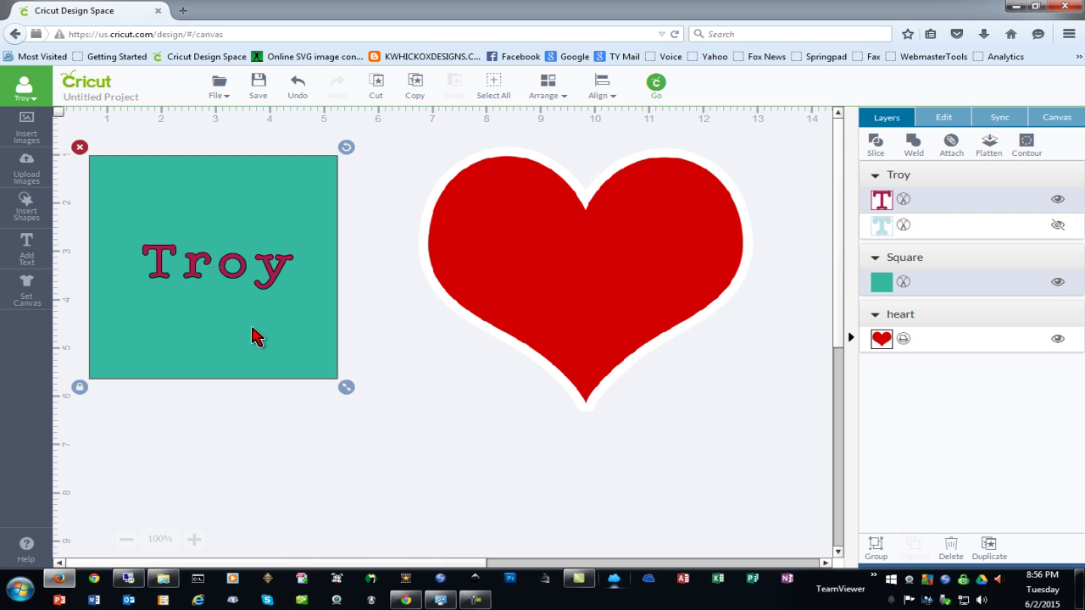
pyautogui.rightClick(246, 298)
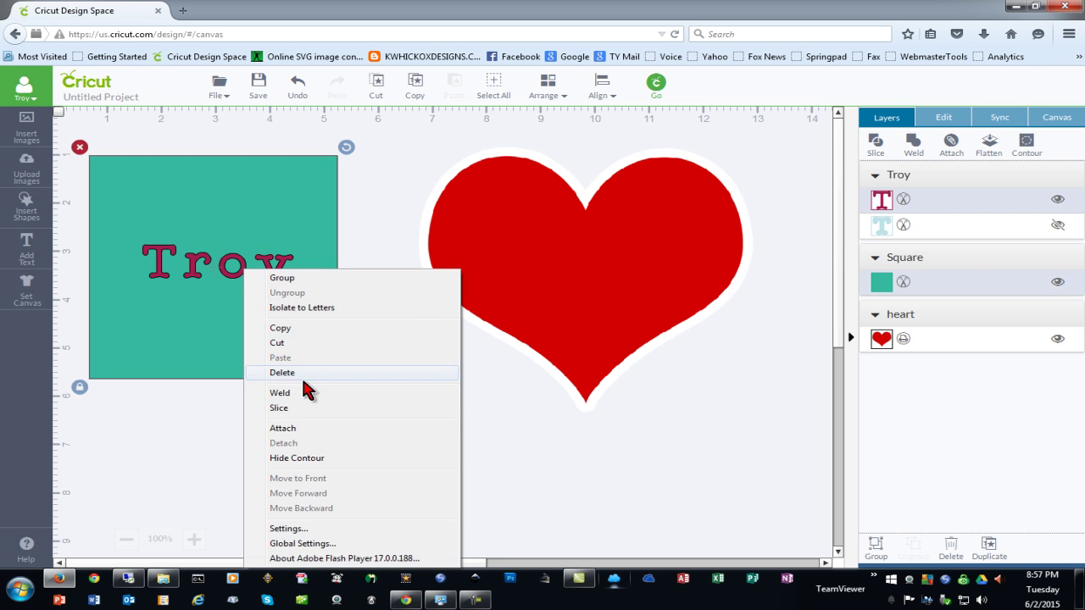
pyautogui.click(305, 409)
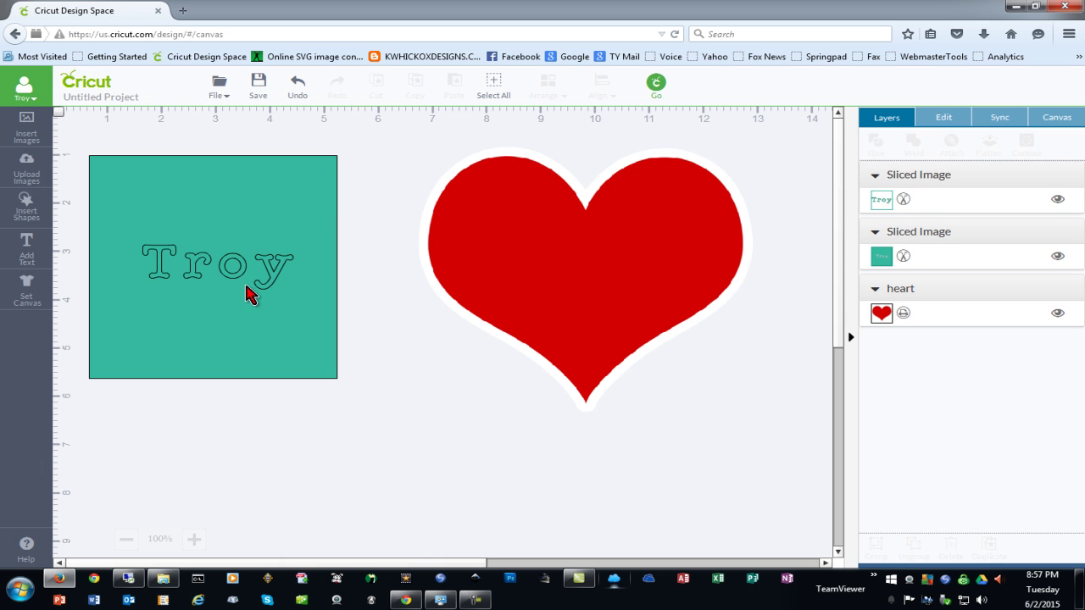
pyautogui.moveTo(225, 274); pyautogui.dragTo(237, 298)
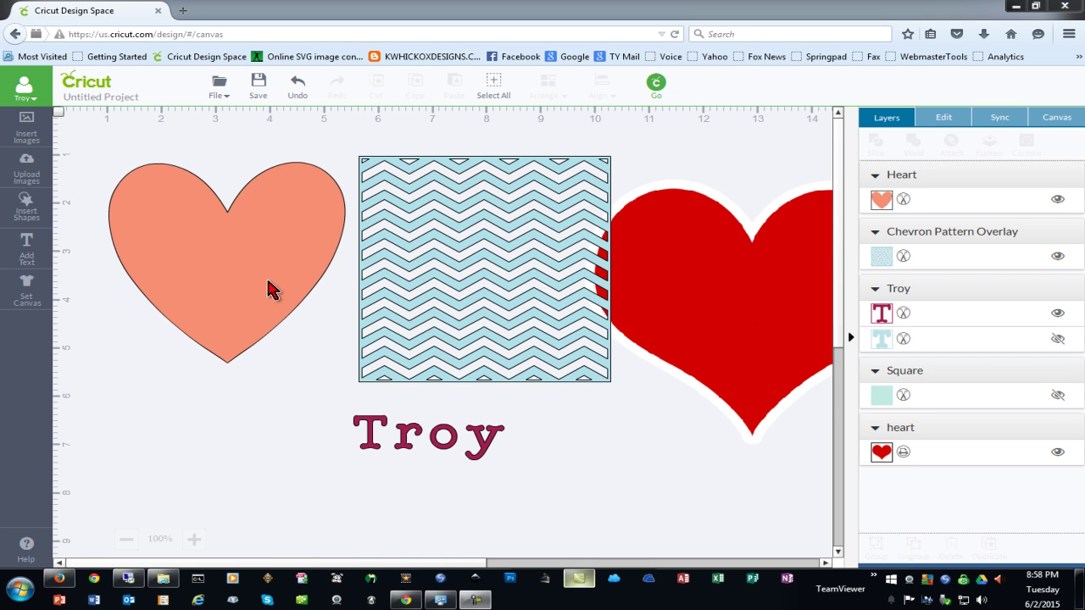
# Slice the orange heart out of the overlaid chevron pattern and drag the resulting pieces apart
pyautogui.moveTo(514, 325); pyautogui.dragTo(158, 302)
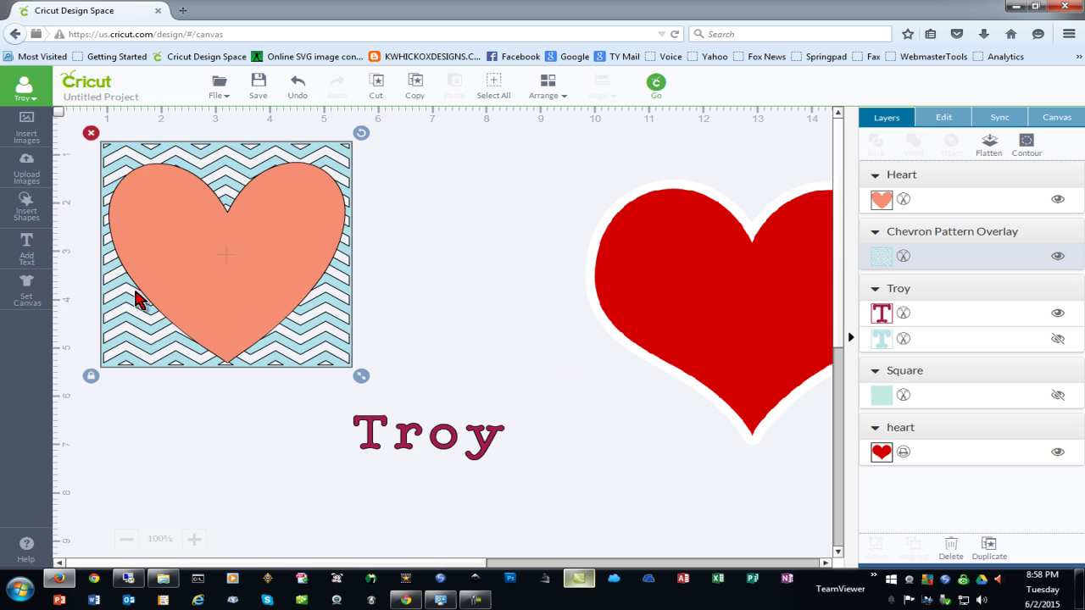
pyautogui.moveTo(242, 284); pyautogui.dragTo(242, 277)
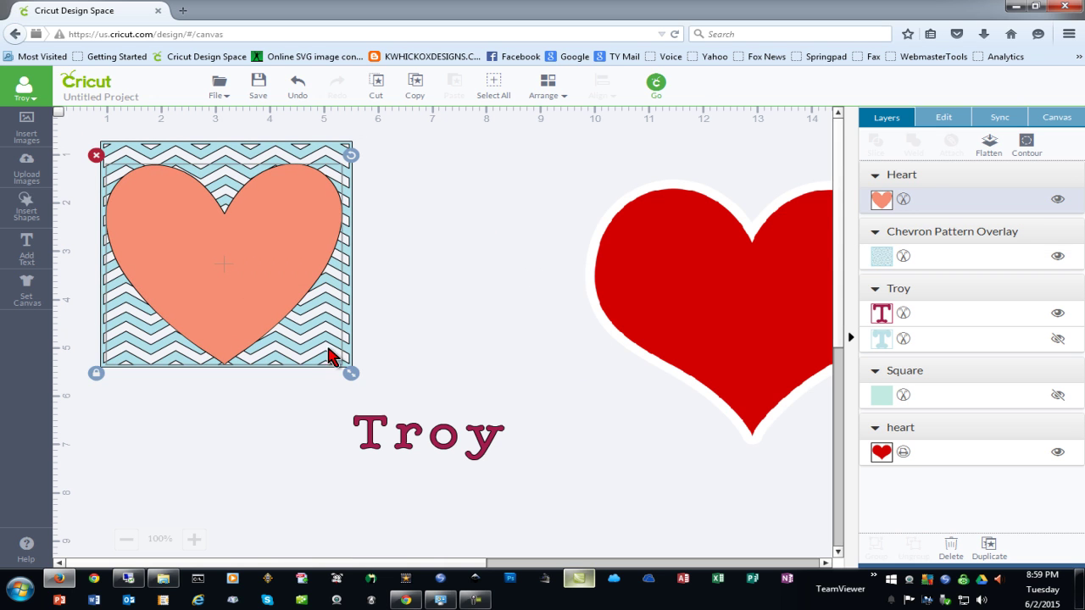
pyautogui.keyDown('shift'); pyautogui.click(242, 157); pyautogui.keyUp('shift')
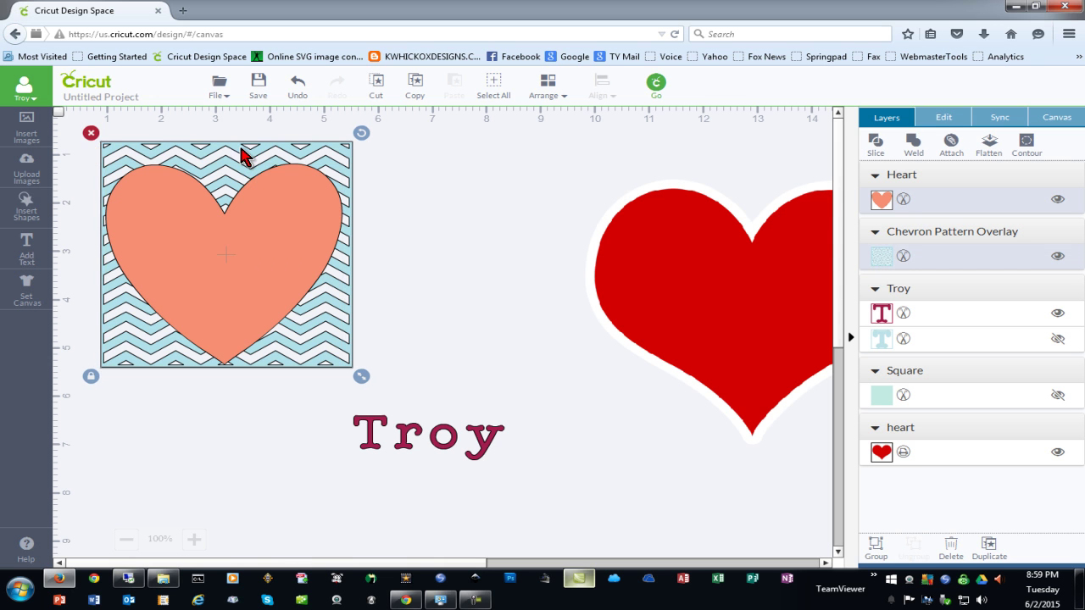
pyautogui.rightClick(260, 255)
pyautogui.click(302, 386)
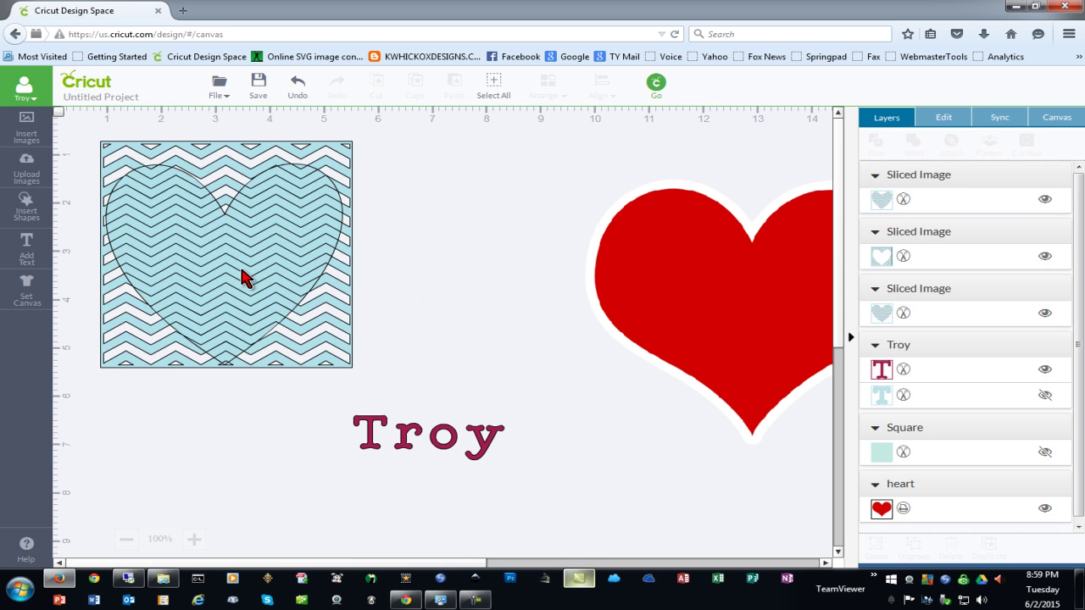
pyautogui.moveTo(242, 279); pyautogui.dragTo(523, 266)
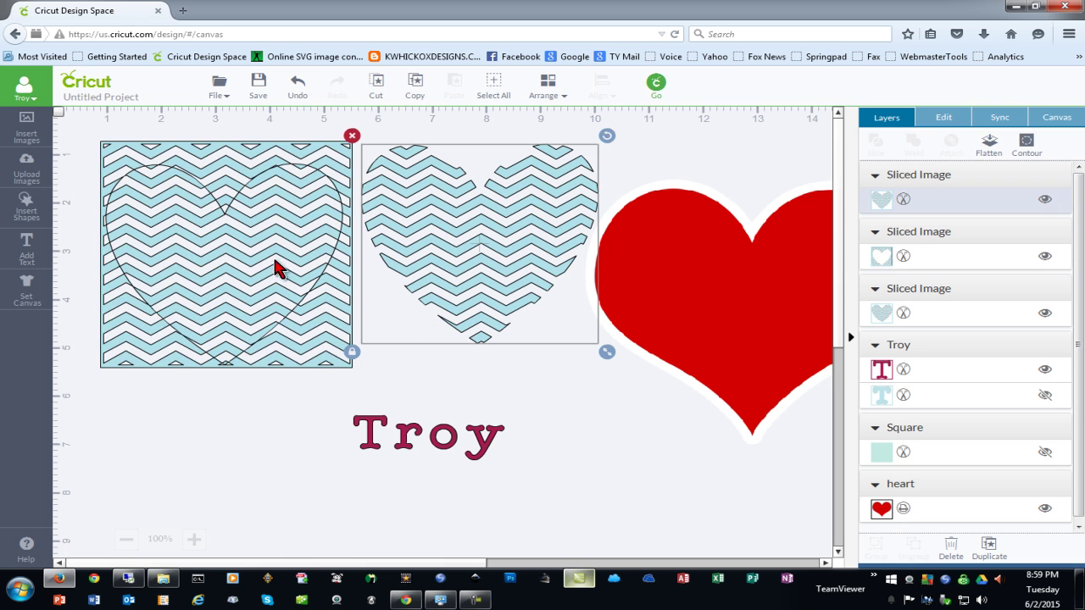
pyautogui.moveTo(272, 274); pyautogui.dragTo(298, 421)
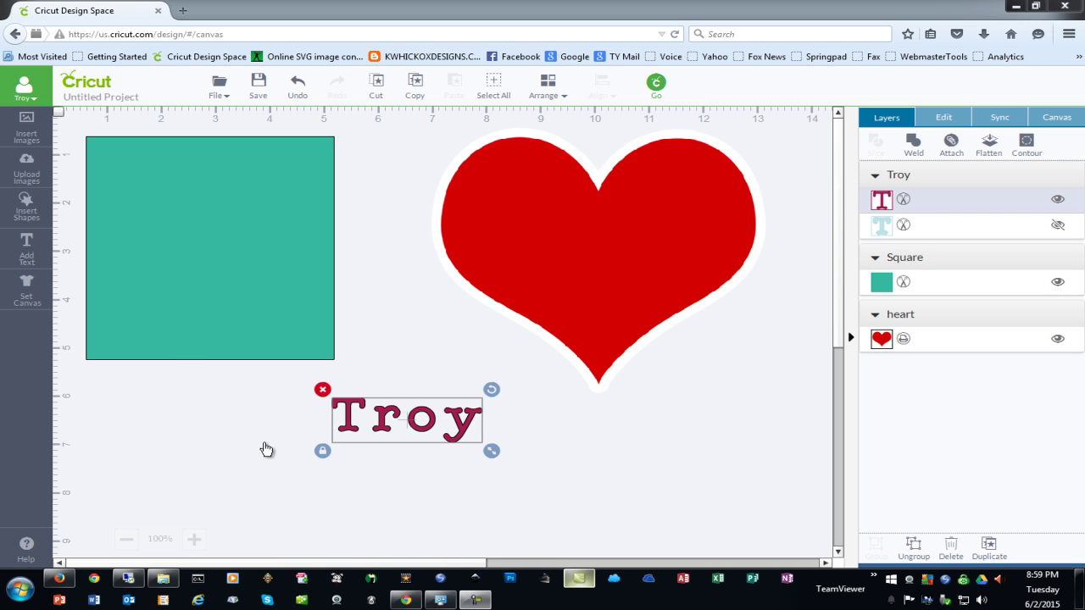
# Drag the Troy text onto the middle of the teal square and reselect it
pyautogui.moveTo(436, 433); pyautogui.dragTo(238, 262)
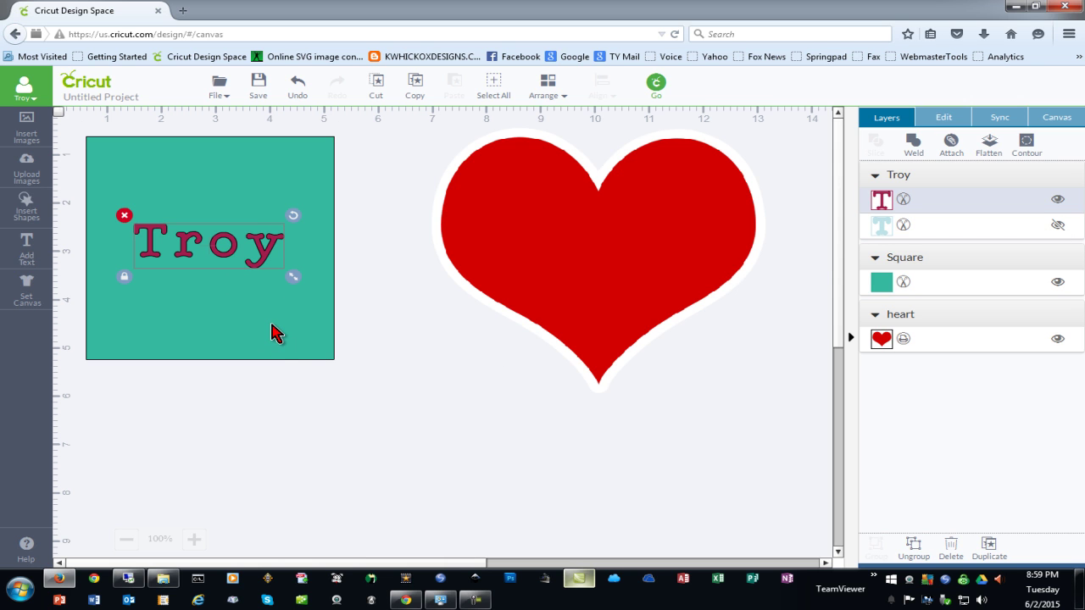
pyautogui.click(275, 335)
pyautogui.click(257, 258)
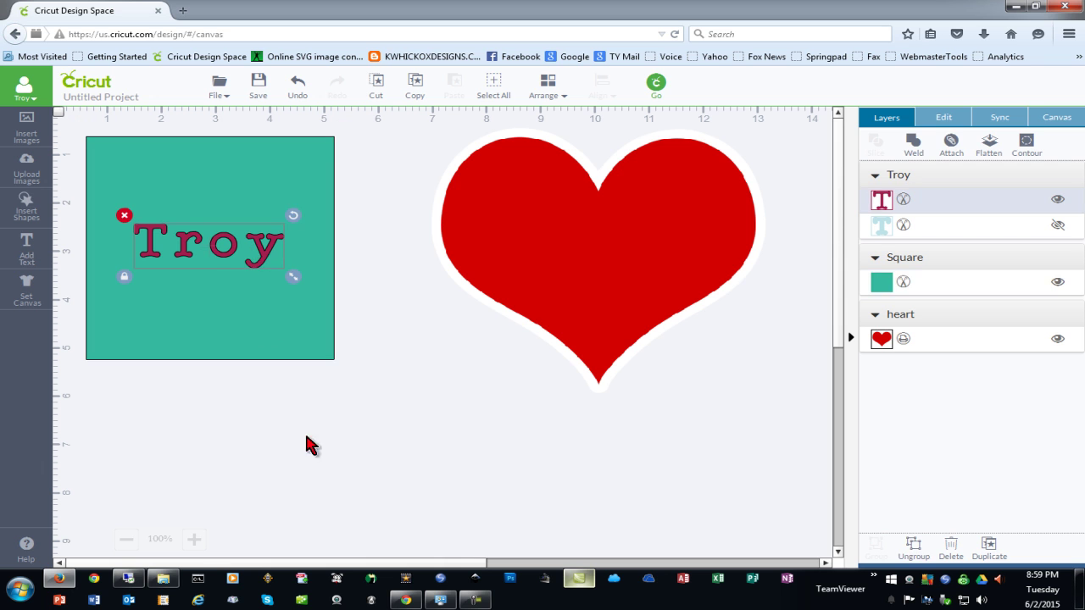
# Split Troy into separate letters with Isolate Letters
pyautogui.rightClick(242, 254)
pyautogui.click(307, 285)
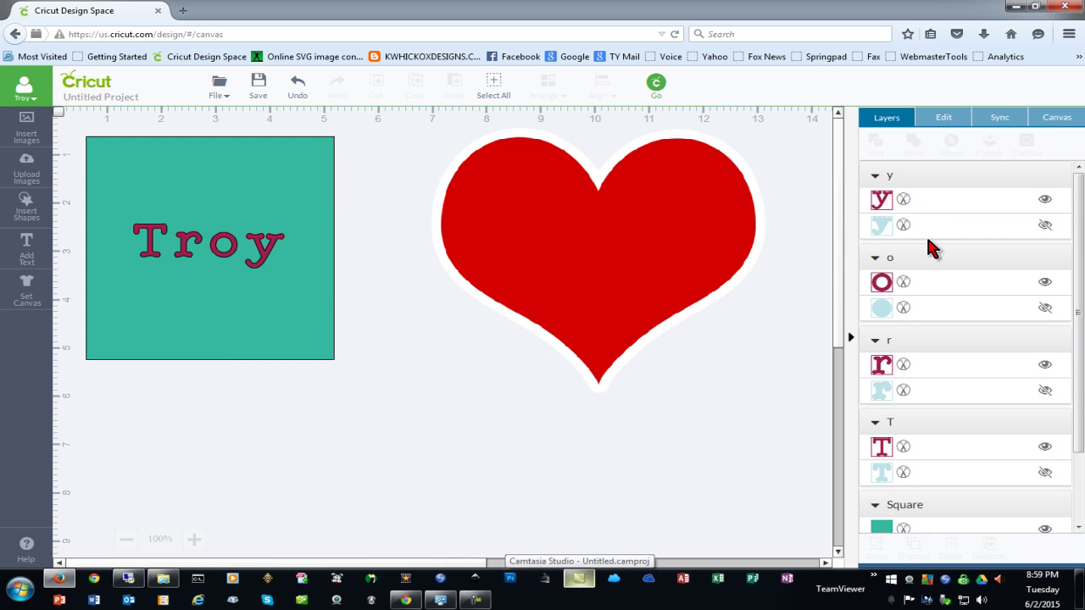
pyautogui.moveTo(435, 486); pyautogui.dragTo(73, 123)
pyautogui.rightClick(220, 226)
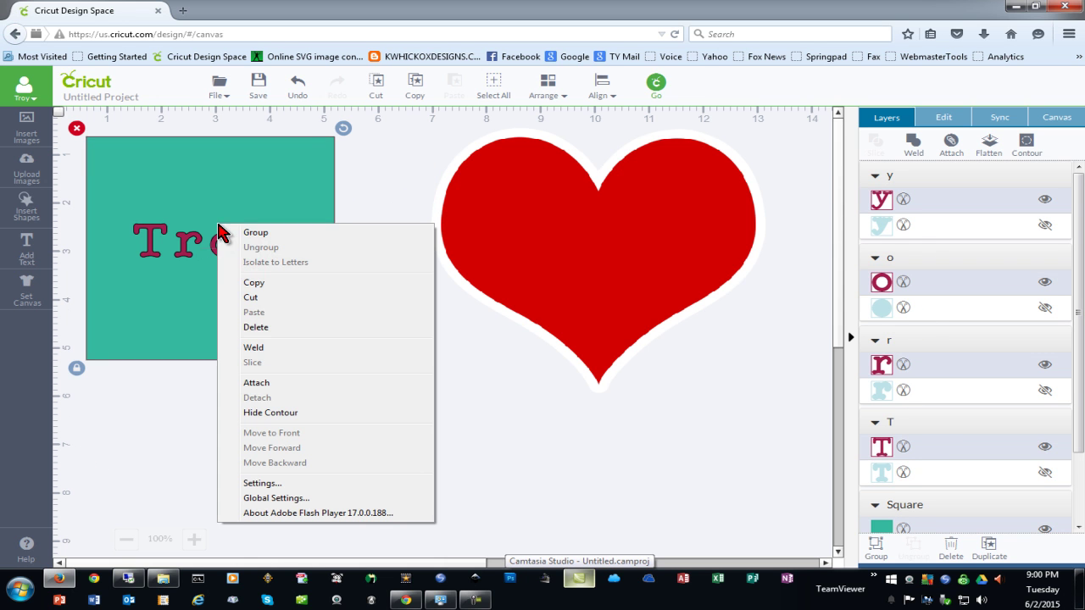
pyautogui.click(61, 496)
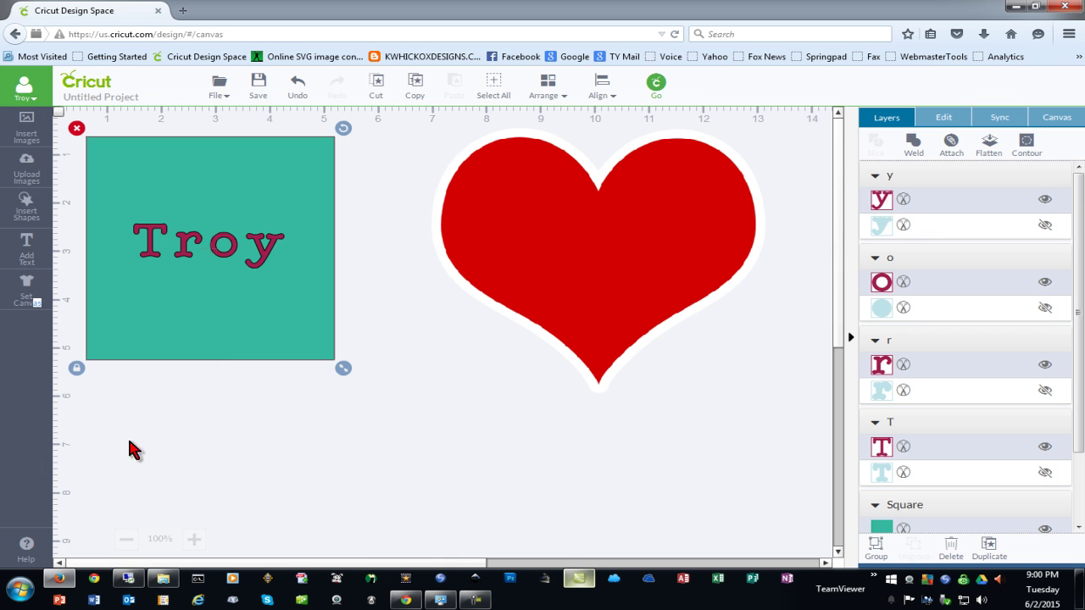
pyautogui.click(346, 252)
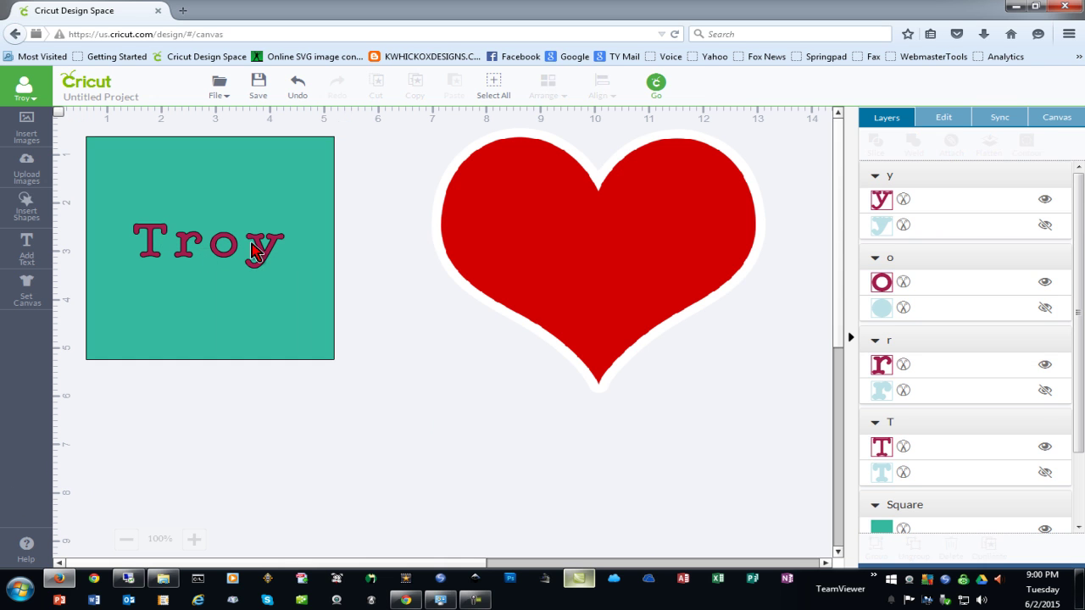
# Marquee-select the T, r, o, y letters and weld them into one Welded Image
pyautogui.moveTo(395, 317); pyautogui.dragTo(103, 203)
pyautogui.rightClick(215, 244)
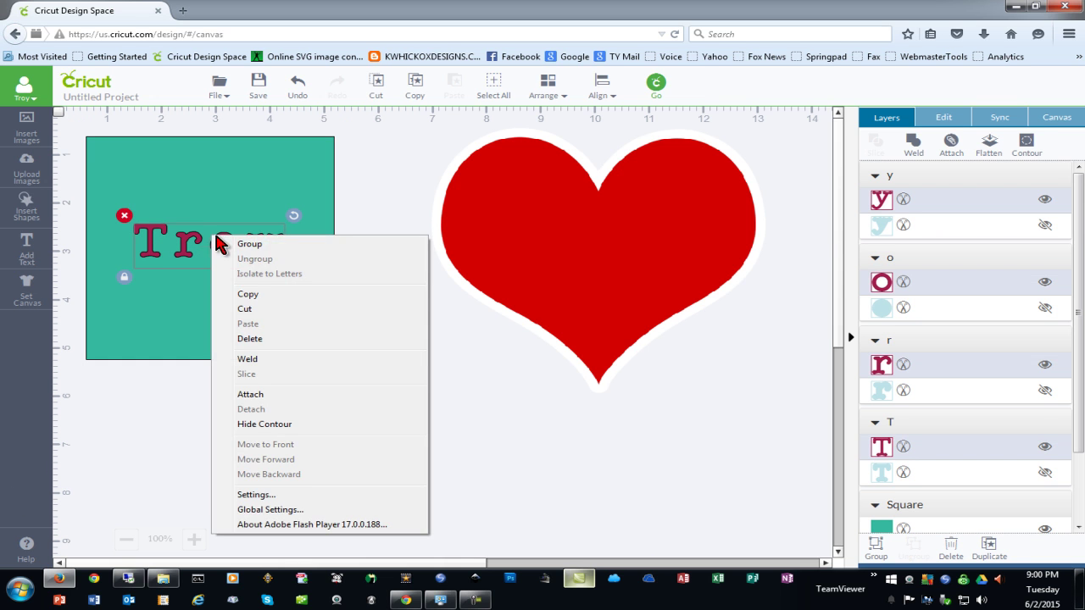
pyautogui.click(263, 354)
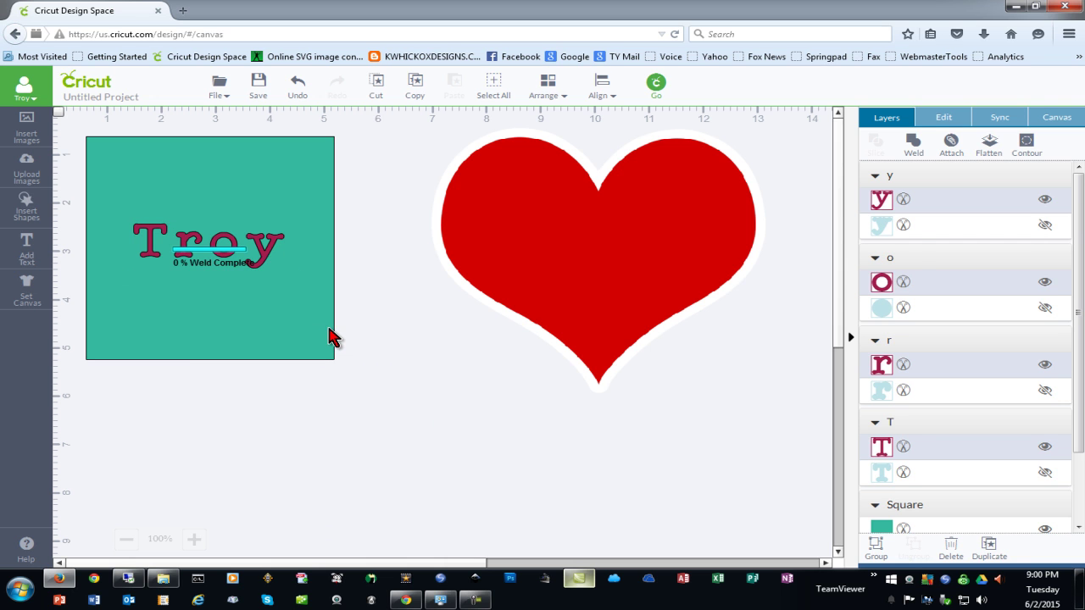
pyautogui.click(273, 246)
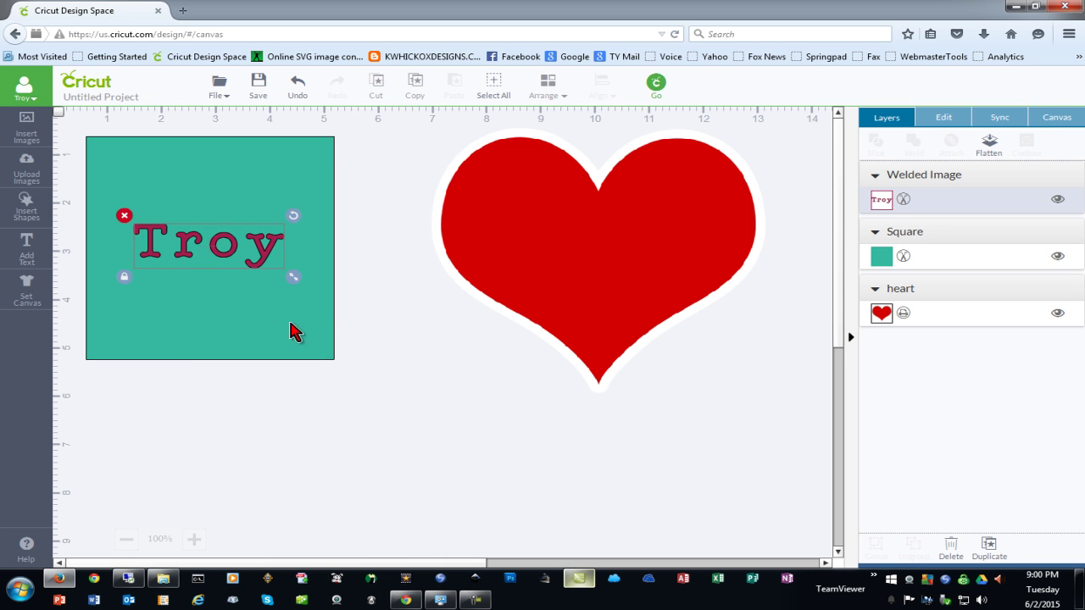
# Slice Troy out of the teal square, then undo and put Troy back on the square
pyautogui.keyDown('shift'); pyautogui.click(275, 331); pyautogui.keyUp('shift')
pyautogui.rightClick(273, 330)
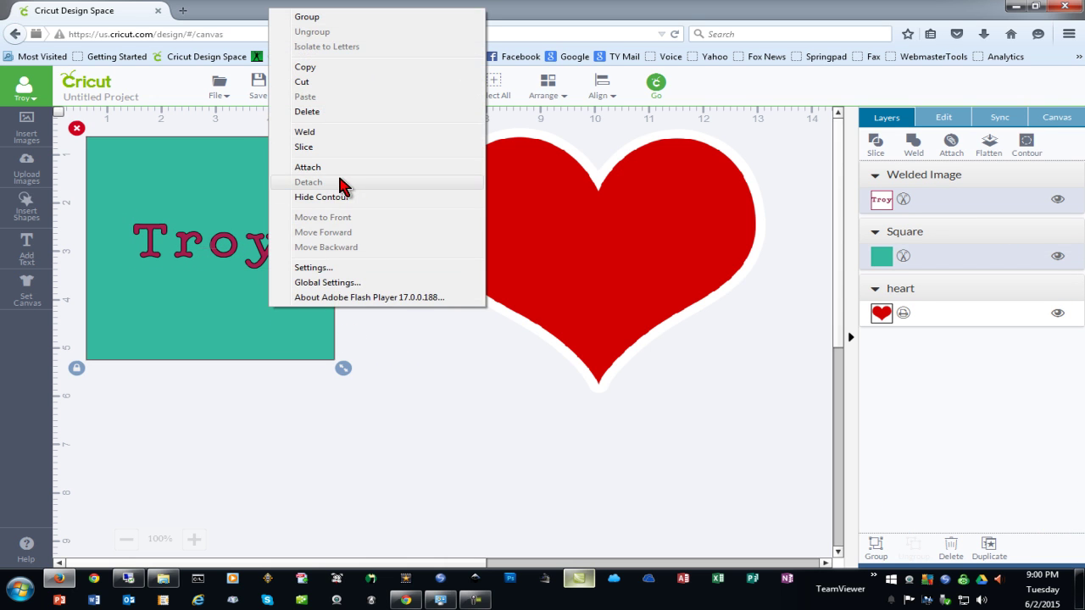
pyautogui.click(334, 149)
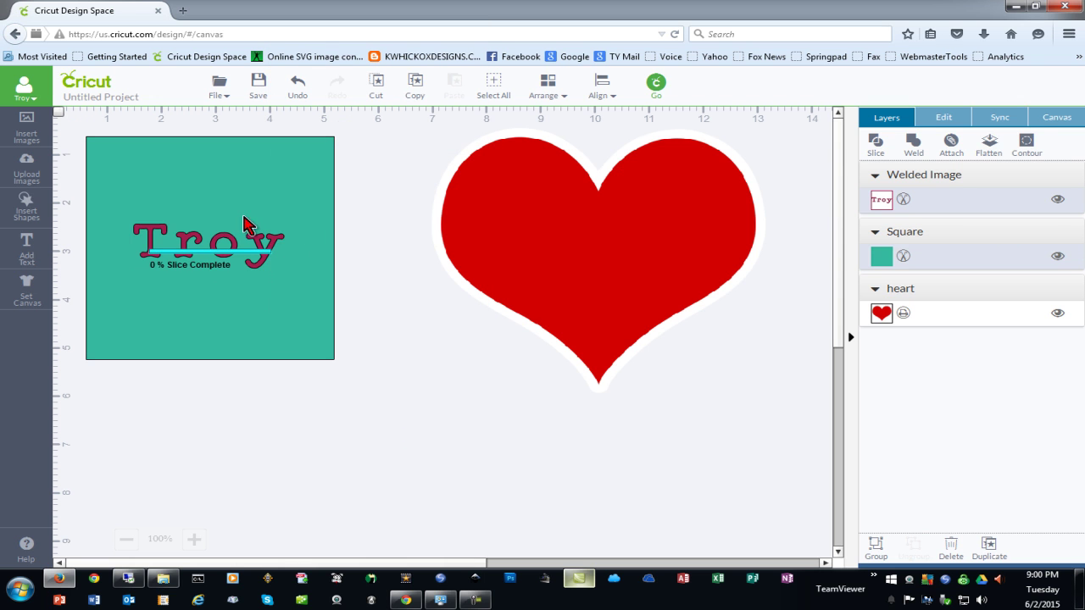
pyautogui.moveTo(236, 246); pyautogui.dragTo(370, 521)
pyautogui.hotkey('ctrl', 'z')
pyautogui.moveTo(407, 411); pyautogui.dragTo(246, 265)
# Show the second Troy shadow layer, slice Troy from the square again, then undo it
pyautogui.click(1057, 225)
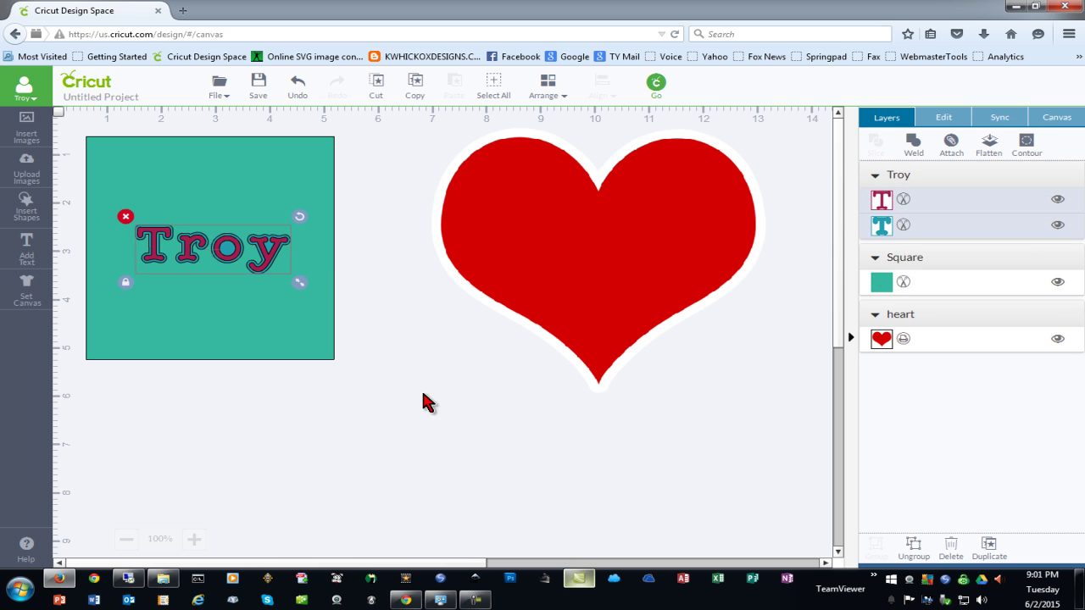
pyautogui.moveTo(437, 449); pyautogui.dragTo(67, 127)
pyautogui.rightClick(187, 245)
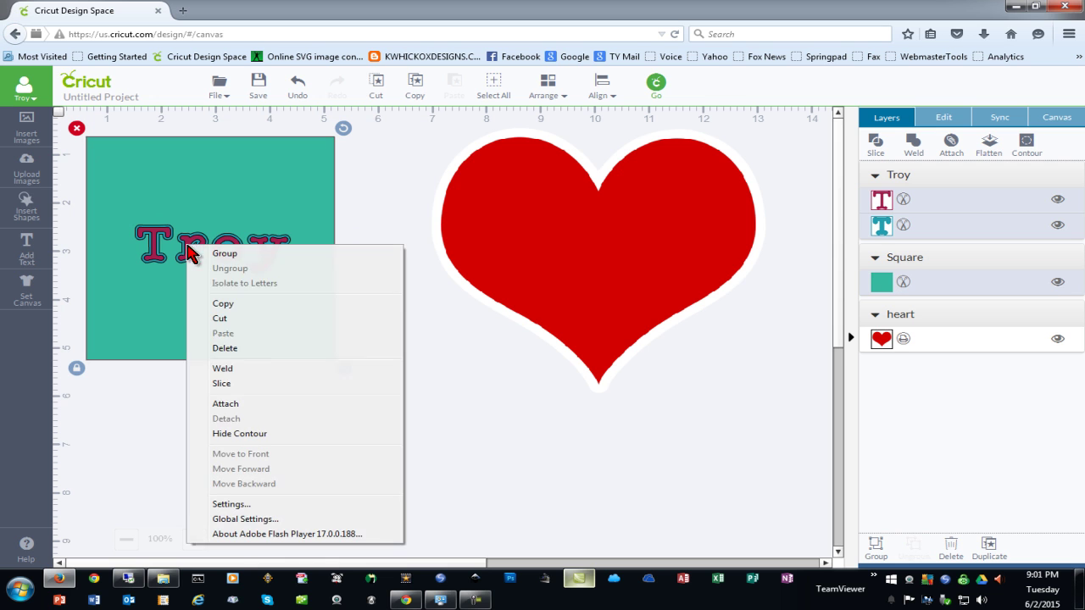
pyautogui.click(246, 386)
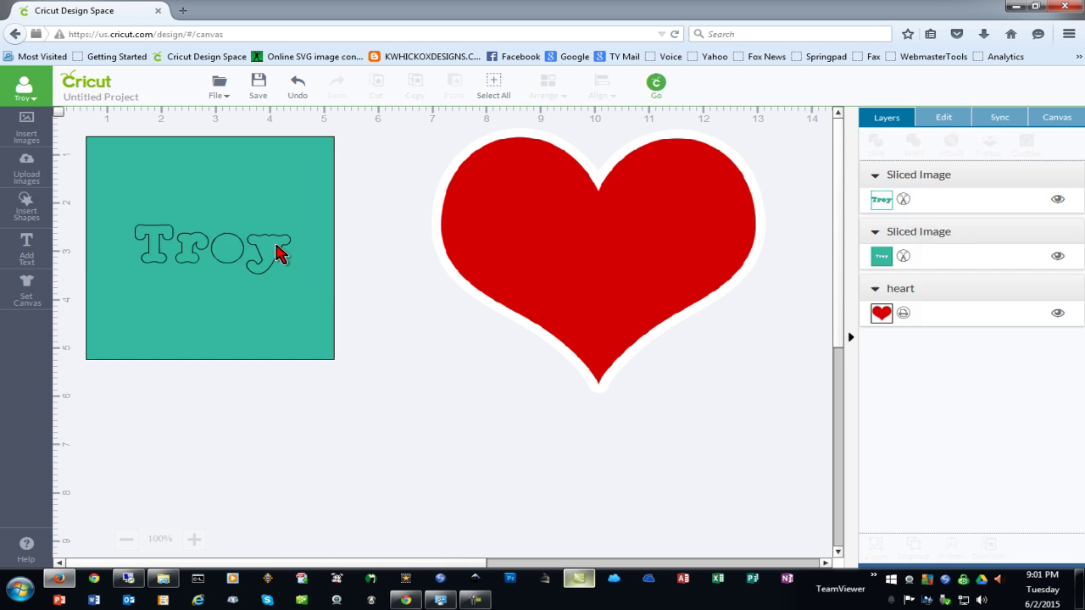
pyautogui.moveTo(275, 257); pyautogui.dragTo(342, 498)
pyautogui.hotkey('ctrl', 'z')
pyautogui.hotkey('ctrl', 'z')
# Ungroup the two Troy text layers and select them together with the square
pyautogui.rightClick(246, 249)
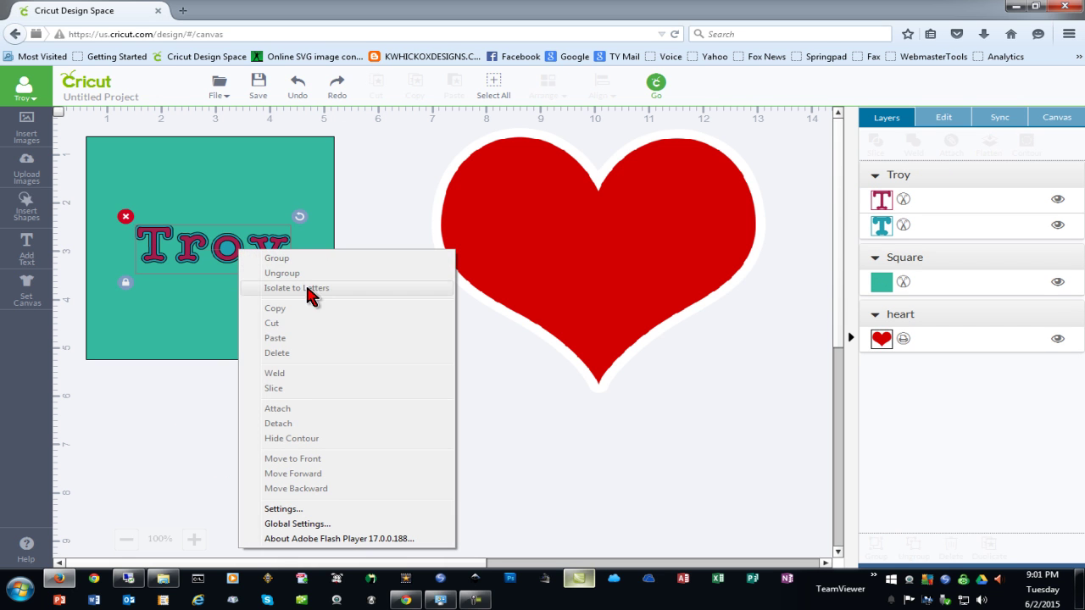
pyautogui.rightClick(218, 261)
pyautogui.click(267, 278)
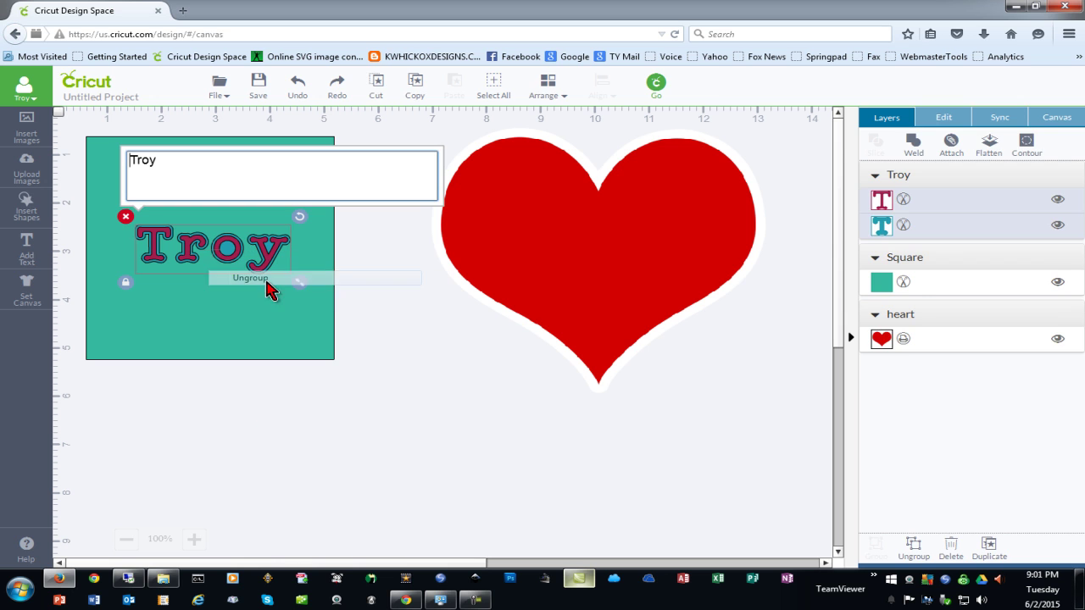
pyautogui.click(345, 321)
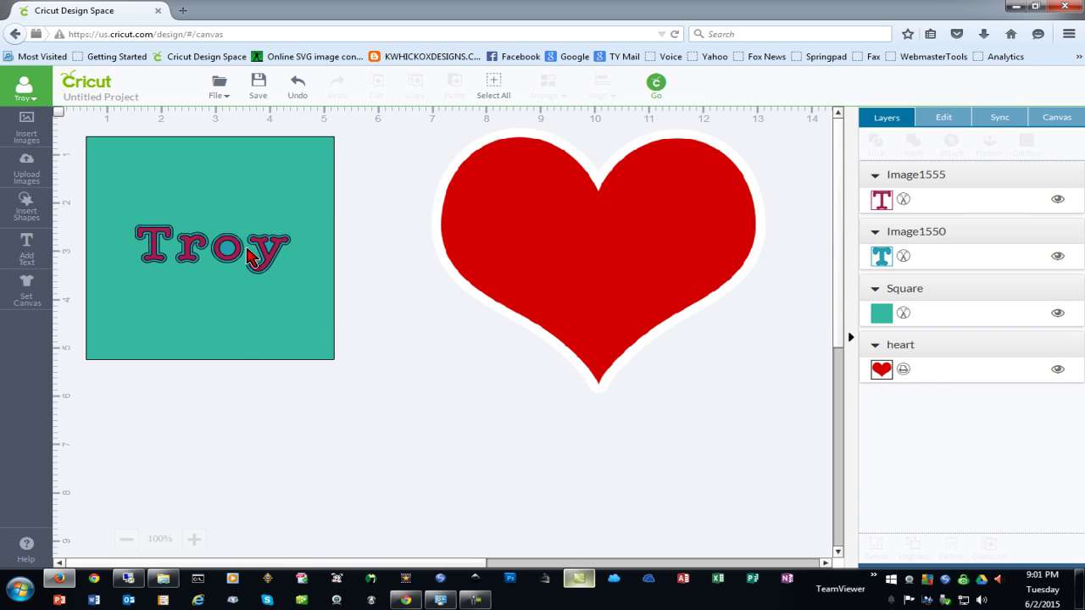
pyautogui.moveTo(144, 138); pyautogui.dragTo(56, 115)
pyautogui.rightClick(180, 256)
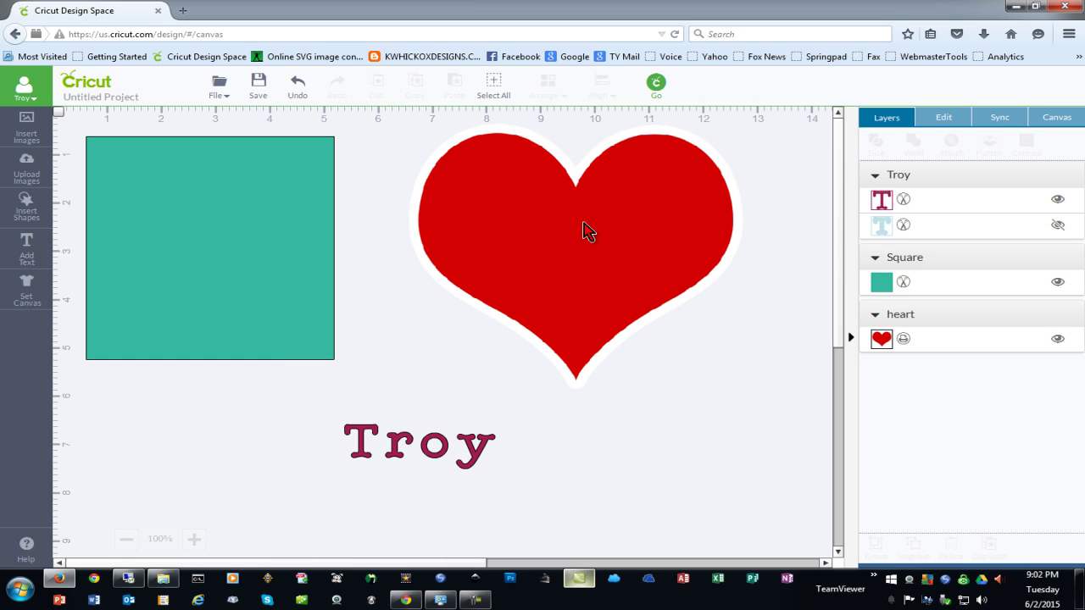
# Place Troy on the red heart and slice it out of the heart
pyautogui.moveTo(587, 236); pyautogui.dragTo(586, 249)
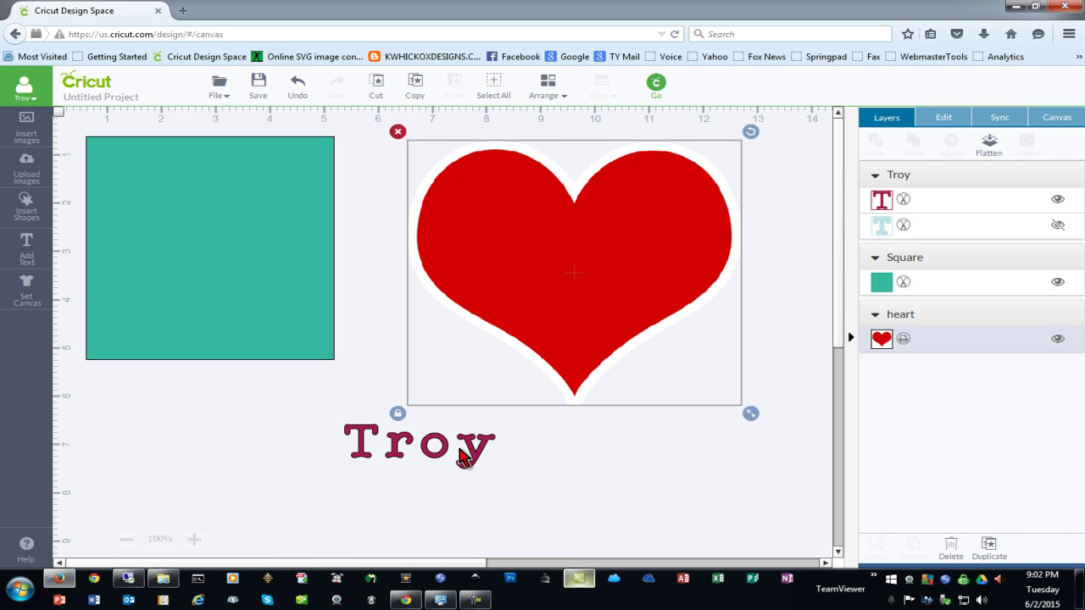
pyautogui.moveTo(476, 433); pyautogui.dragTo(634, 253)
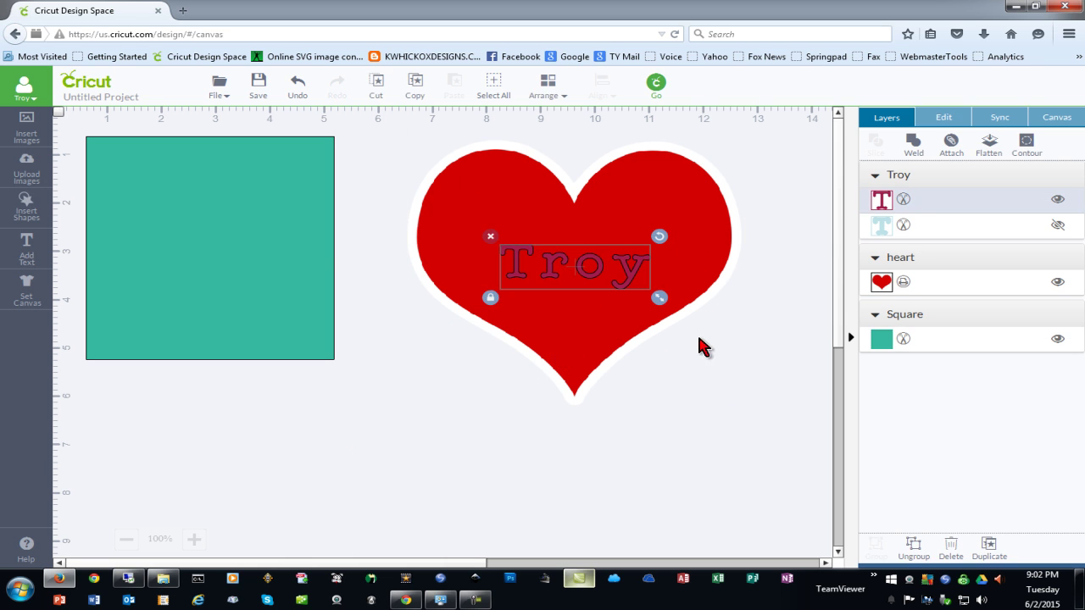
pyautogui.keyDown('shift'); pyautogui.click(697, 259); pyautogui.keyUp('shift')
pyautogui.rightClick(590, 276)
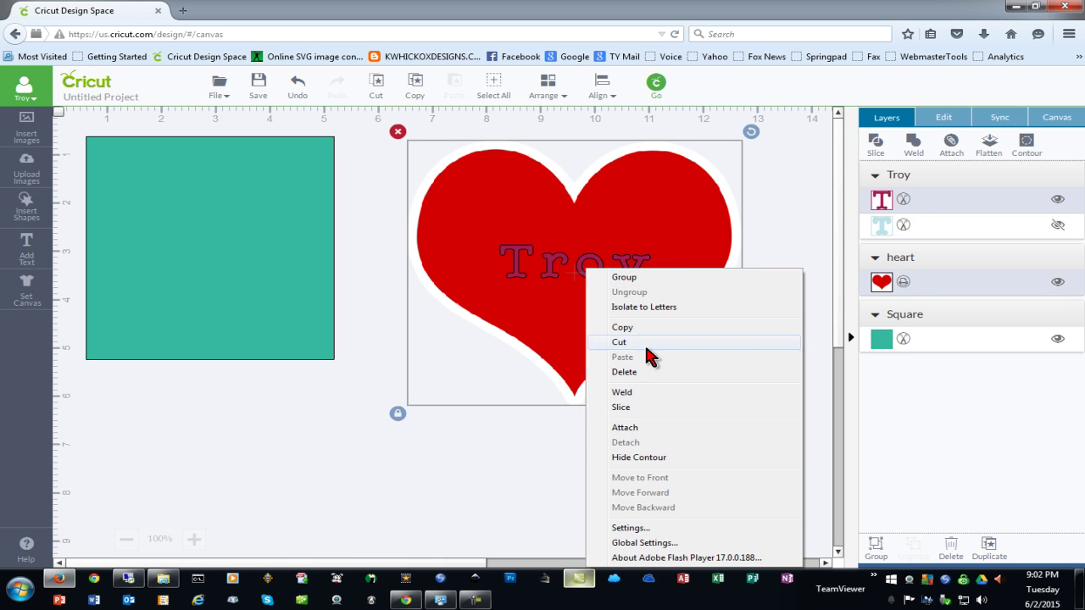
pyautogui.click(642, 400)
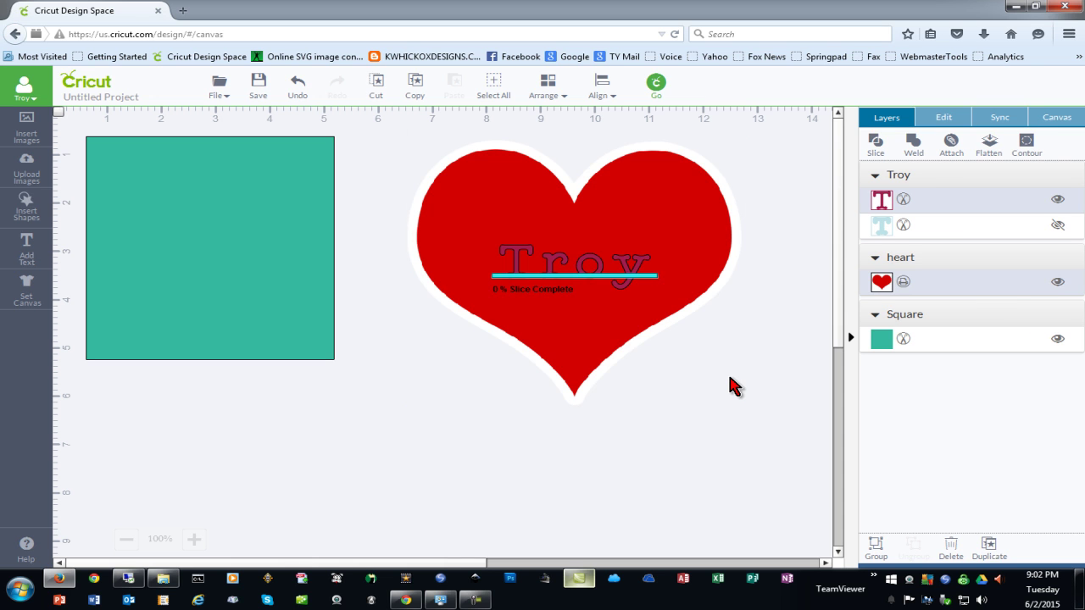
# Set the sliced heart's line type to Cut and move it down and left
pyautogui.click(923, 264)
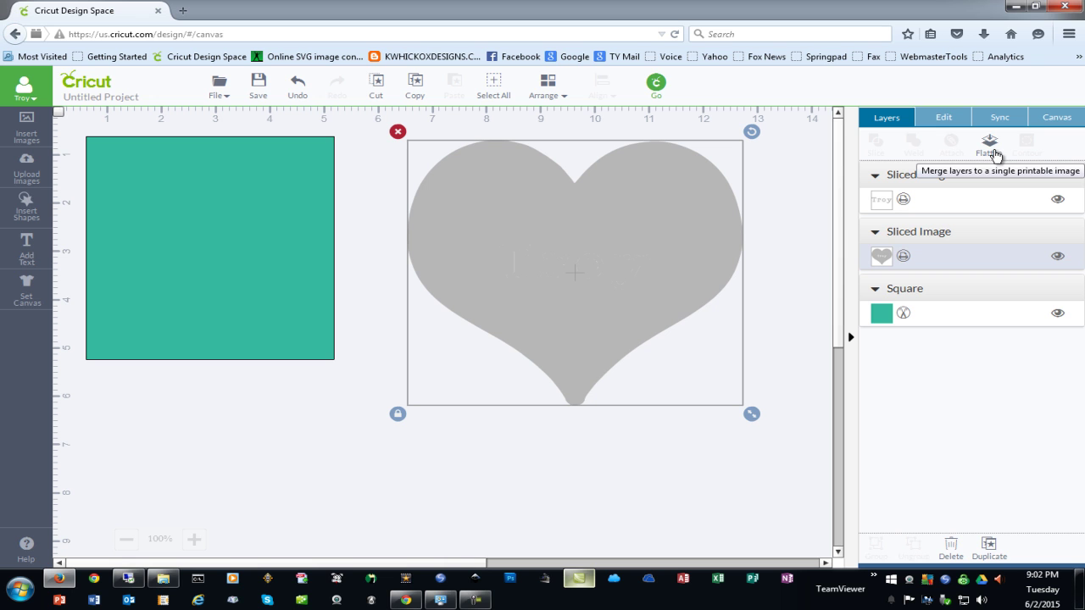
pyautogui.moveTo(584, 272); pyautogui.dragTo(573, 380)
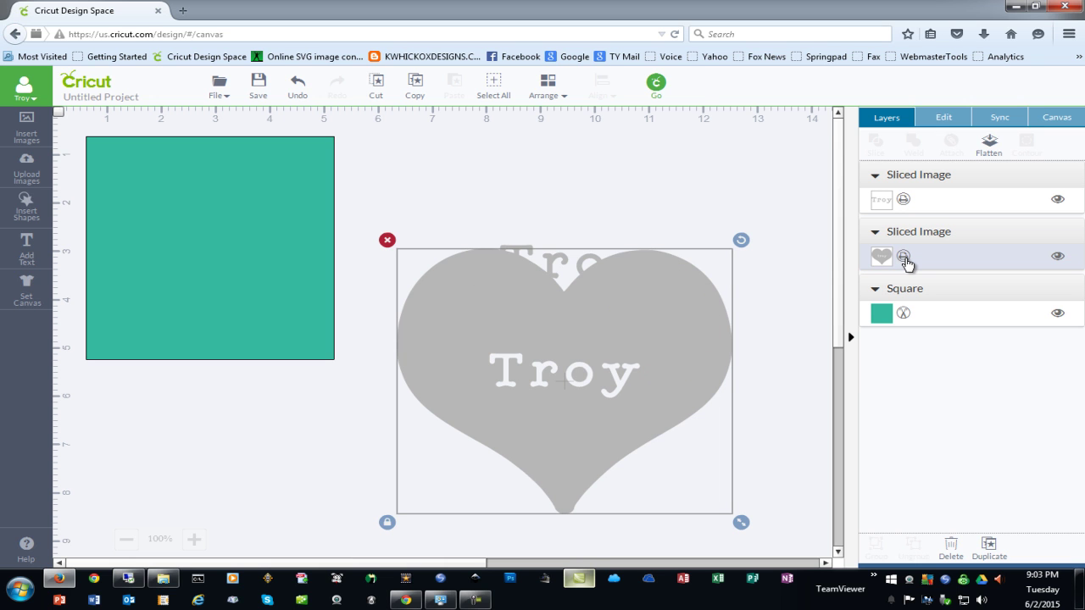
pyautogui.click(903, 257)
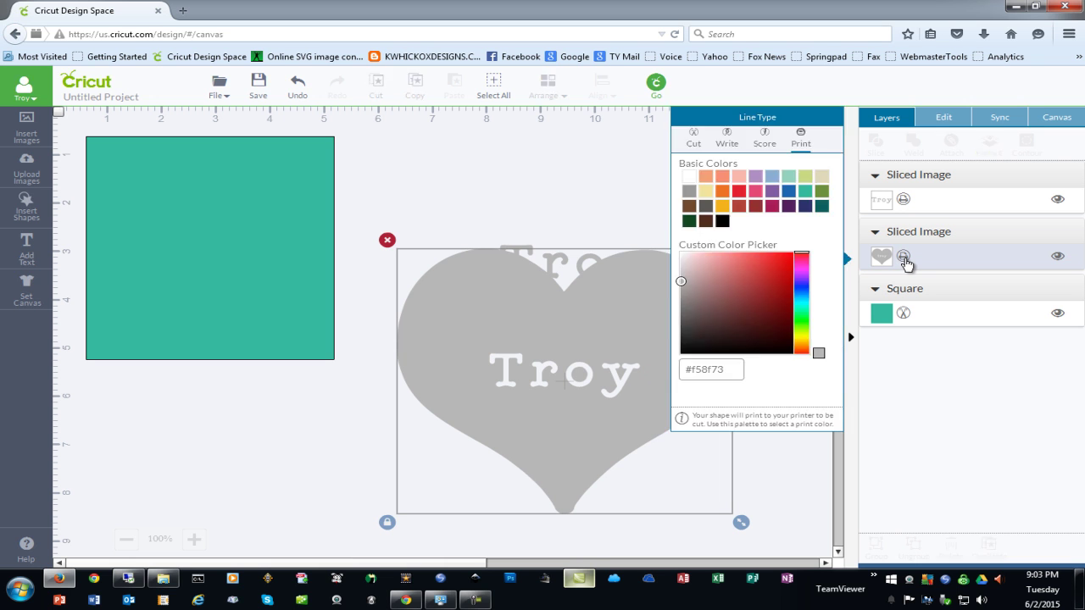
pyautogui.click(694, 137)
pyautogui.moveTo(607, 378); pyautogui.dragTo(555, 398)
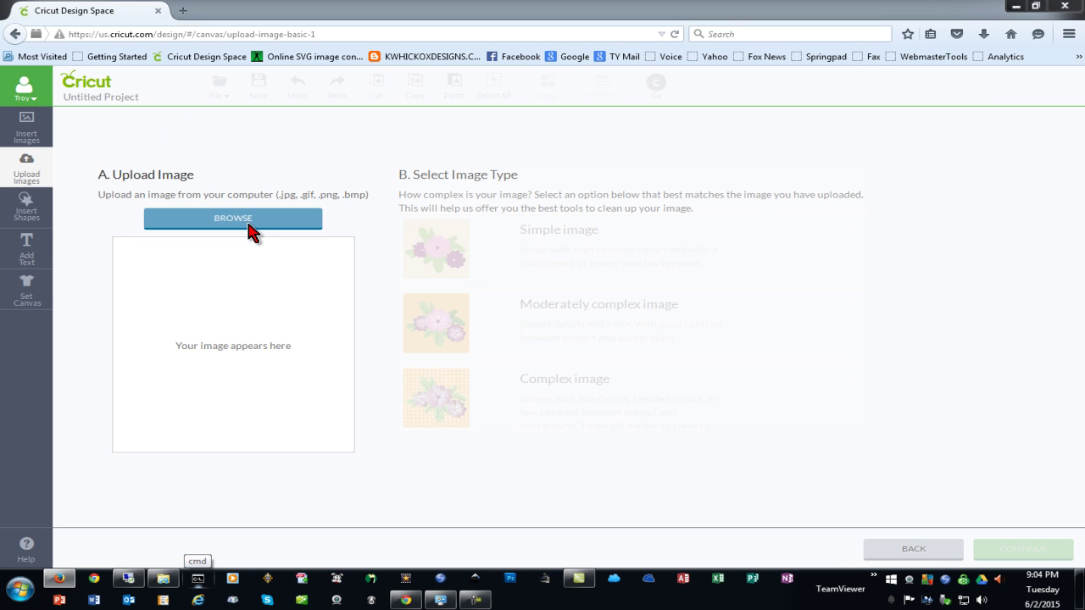
# Upload pineapple.JPG as a Simple image and continue to the Select & Erase step
pyautogui.click(246, 222)
pyautogui.click(573, 327)
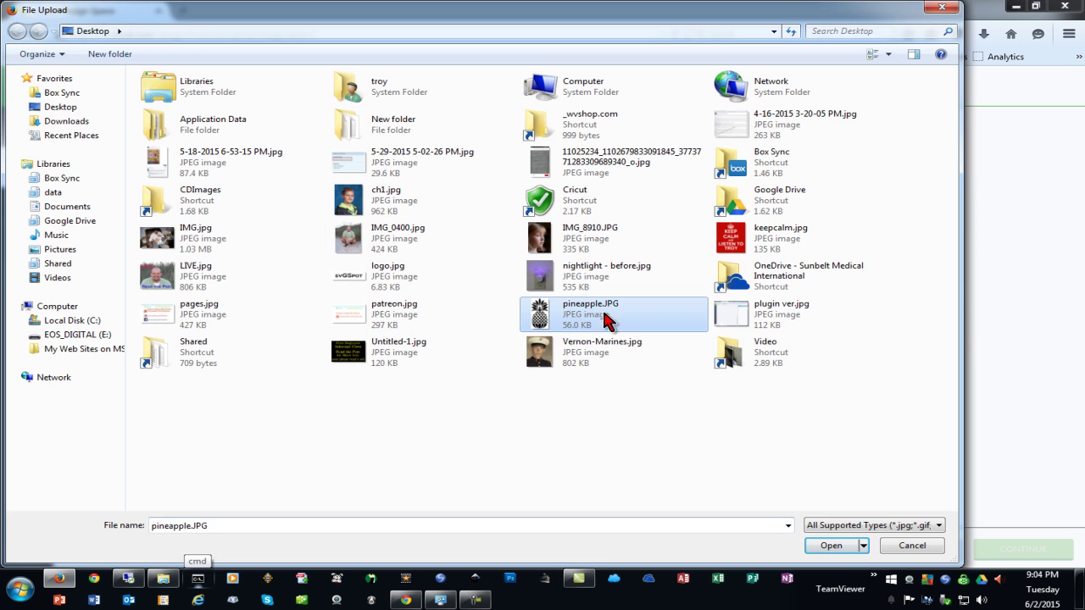
pyautogui.click(849, 547)
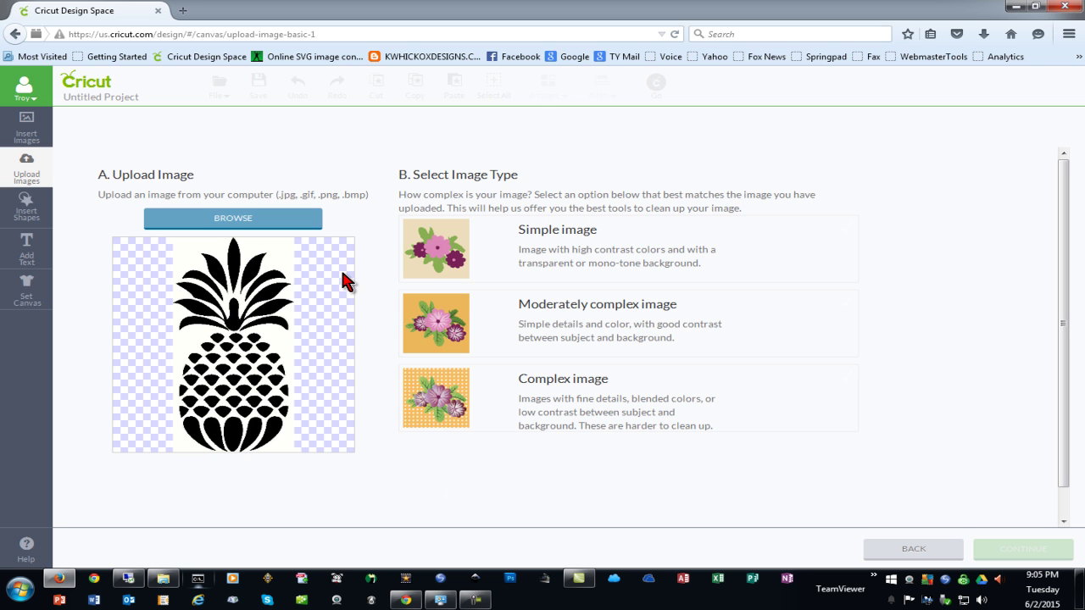
pyautogui.click(626, 266)
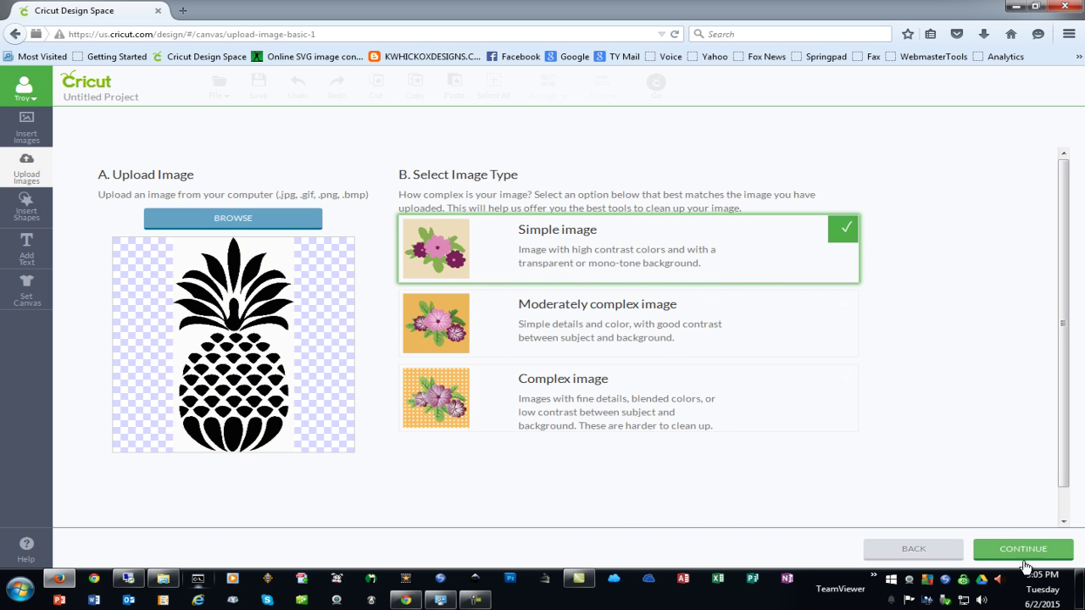
pyautogui.click(1023, 549)
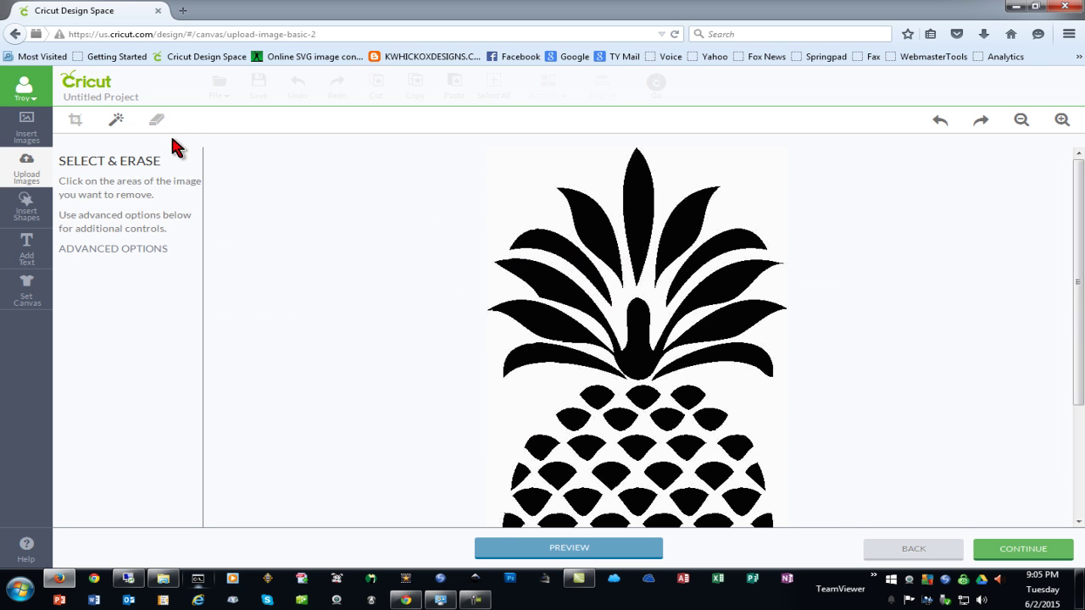
# Erase the pineapple's white background with the magic wand and continue to naming it 'pineapple'
pyautogui.click(117, 120)
pyautogui.click(730, 388)
pyautogui.click(1033, 551)
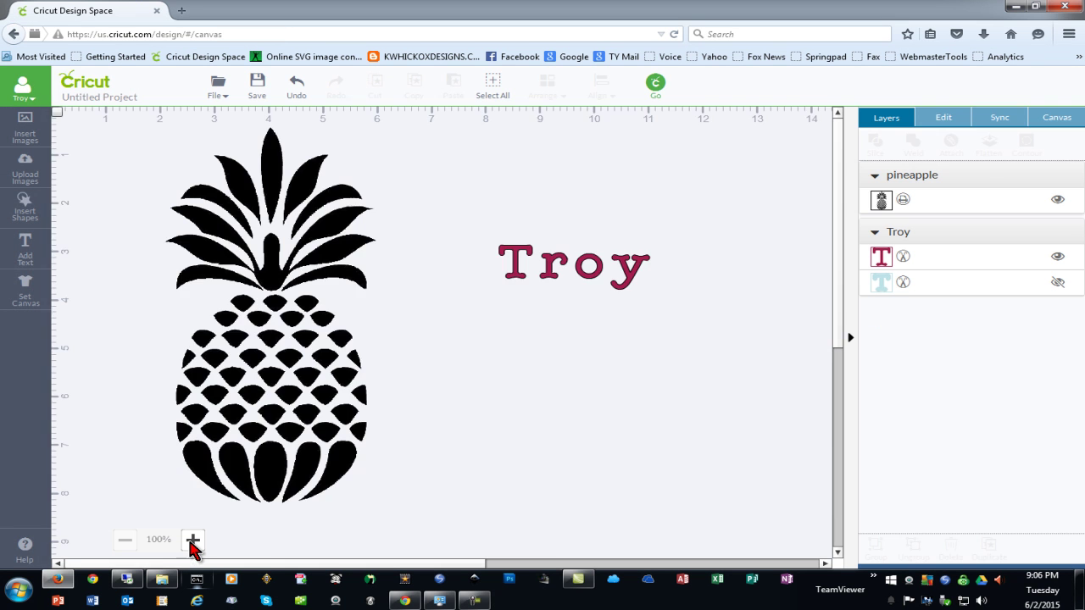
# Zoom to 300% and pan around to inspect the pineapple's jagged leaf edges
pyautogui.click(193, 540)
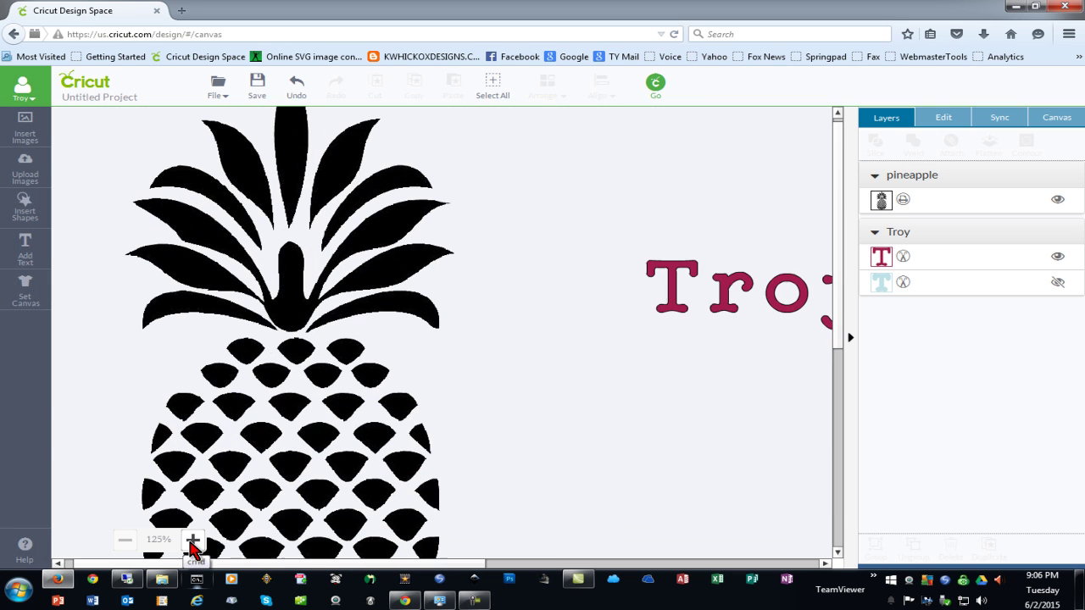
pyautogui.click(192, 540)
pyautogui.click(192, 540)
pyautogui.click(193, 540)
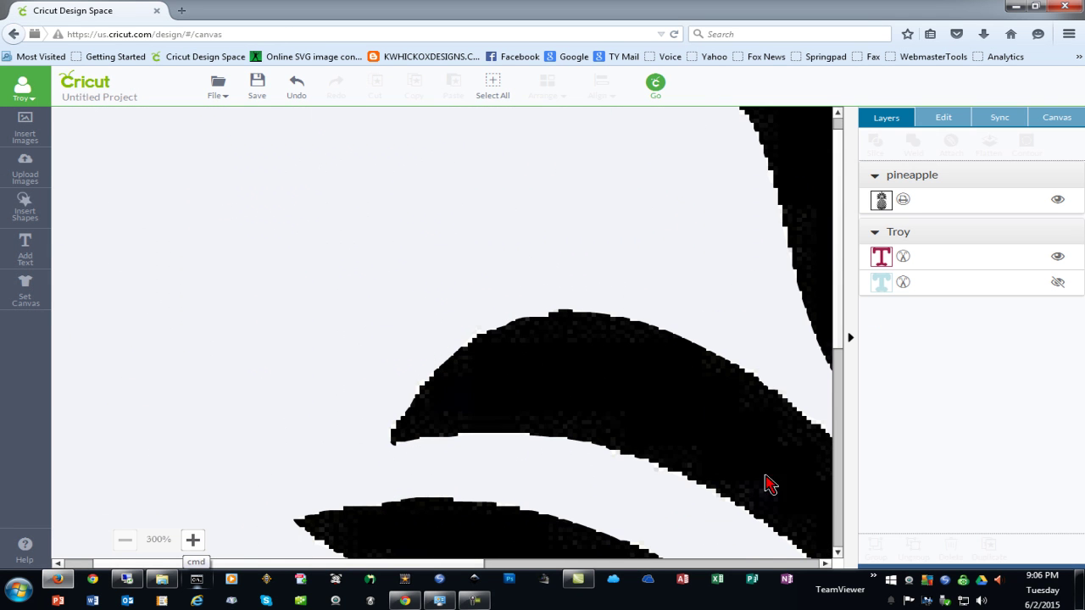
pyautogui.moveTo(467, 566); pyautogui.dragTo(502, 566)
pyautogui.moveTo(842, 314); pyautogui.dragTo(839, 360)
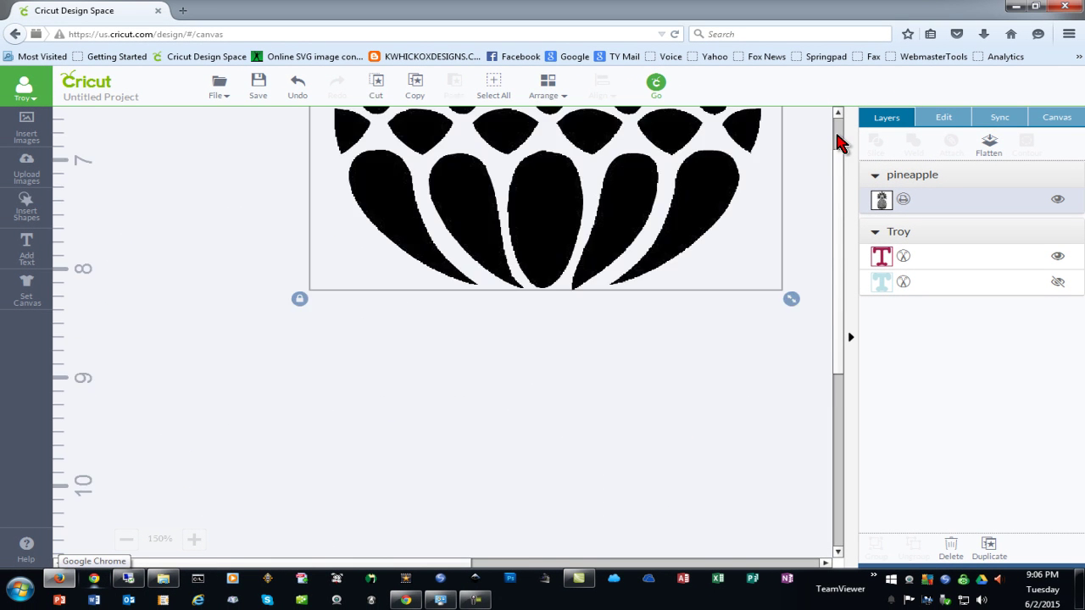
pyautogui.scroll(5, 842, 145)
# Zoom back to 100%, shift the pineapple down-left, then delete it from the canvas
pyautogui.click(125, 540)
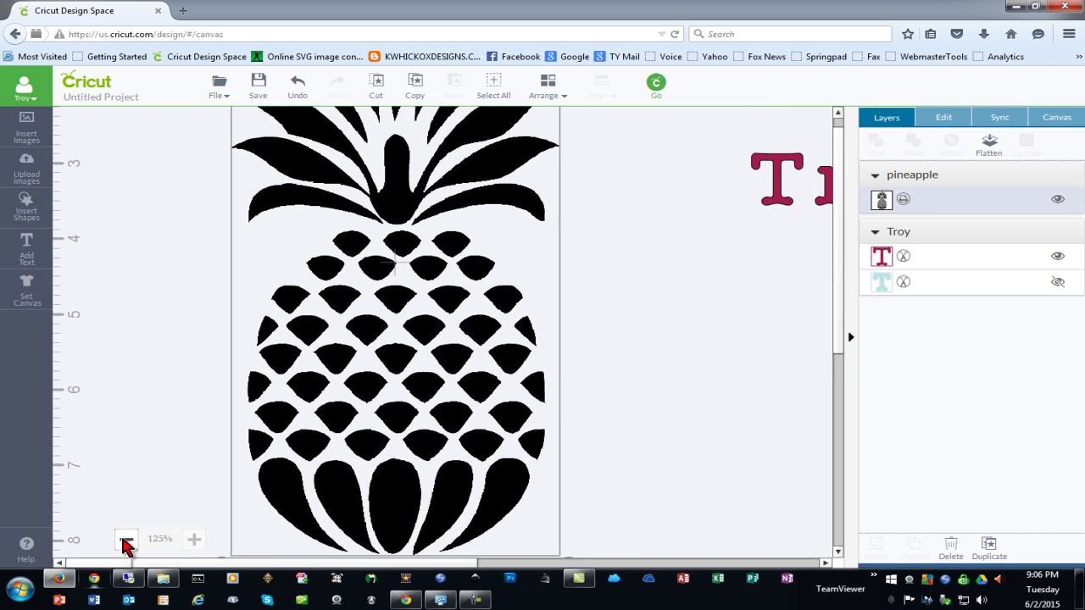
pyautogui.click(125, 540)
pyautogui.moveTo(303, 187); pyautogui.dragTo(288, 251)
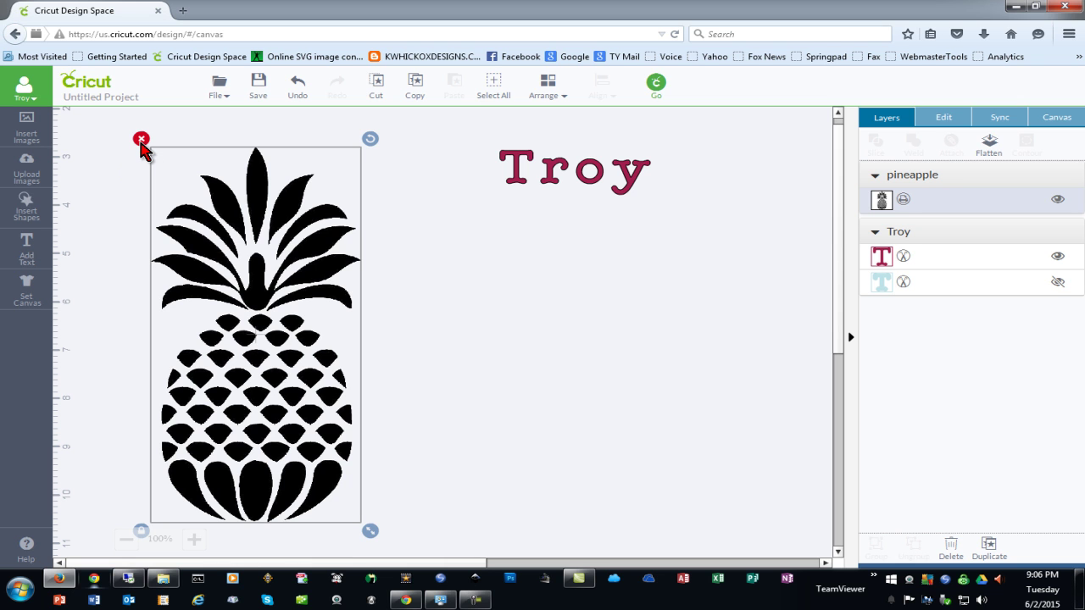
pyautogui.click(140, 139)
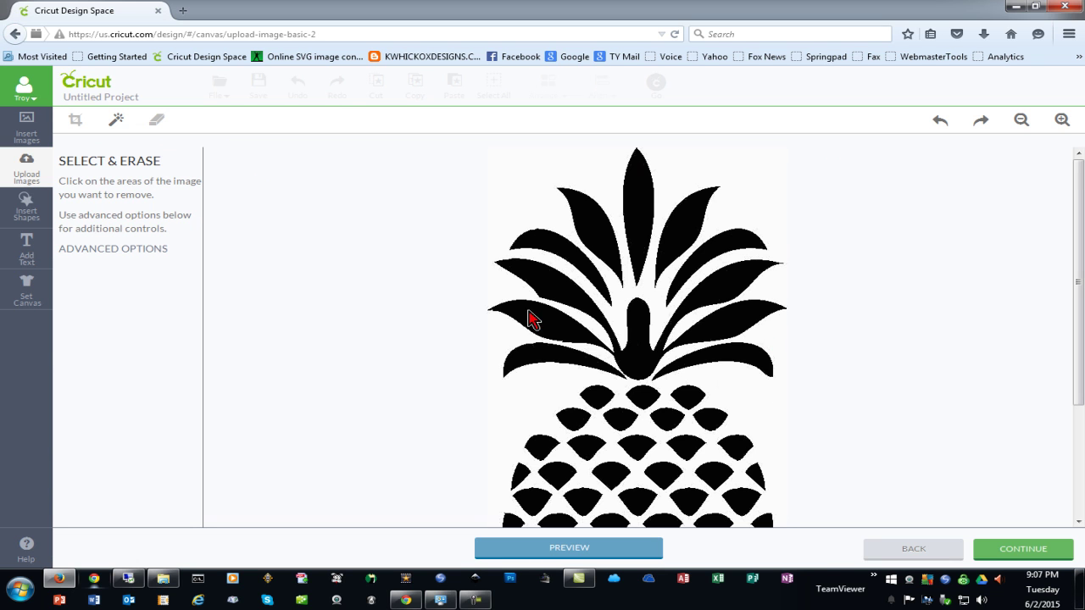
# Set the cleanup Color Tolerance to 50 in Advanced Options
pyautogui.click(140, 248)
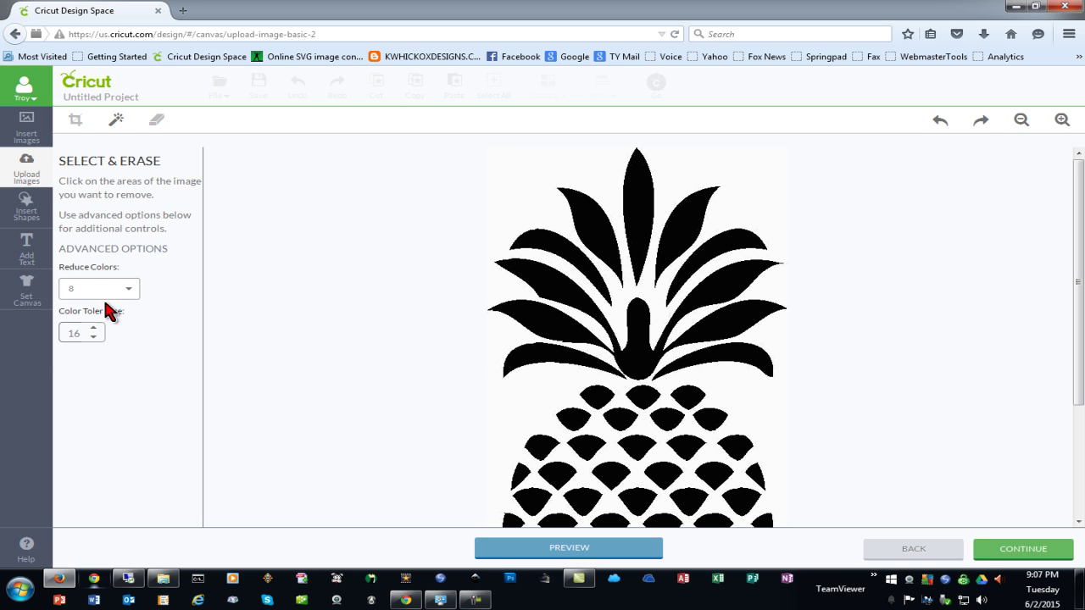
pyautogui.doubleClick(73, 333)
pyautogui.write('20')
pyautogui.click(95, 336)
# Erase the white background again, then save the image as 'pineapple' onto the canvas
pyautogui.click(527, 385)
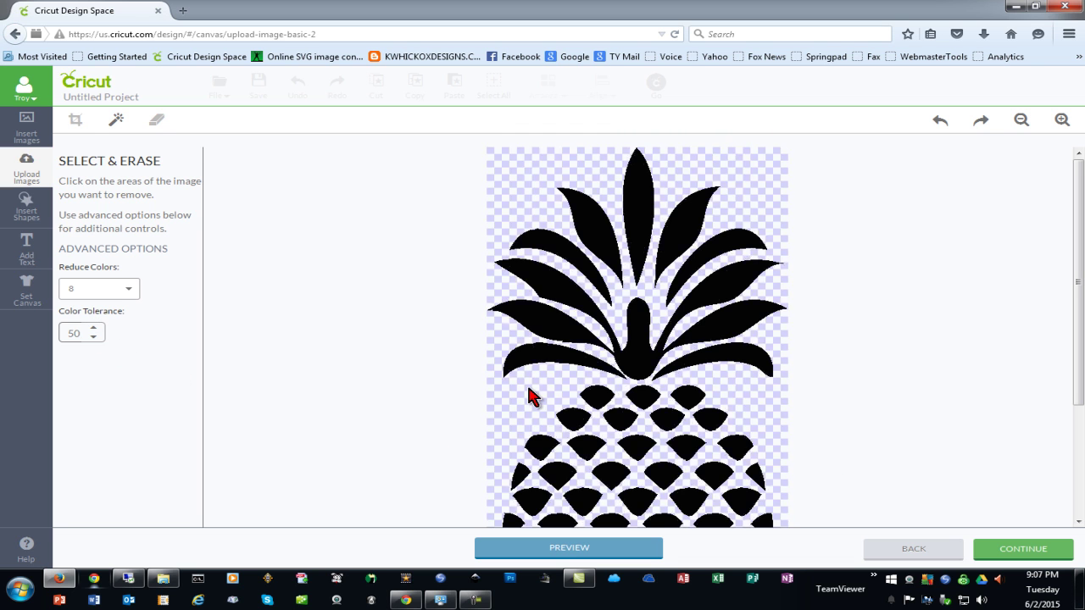
pyautogui.click(1027, 551)
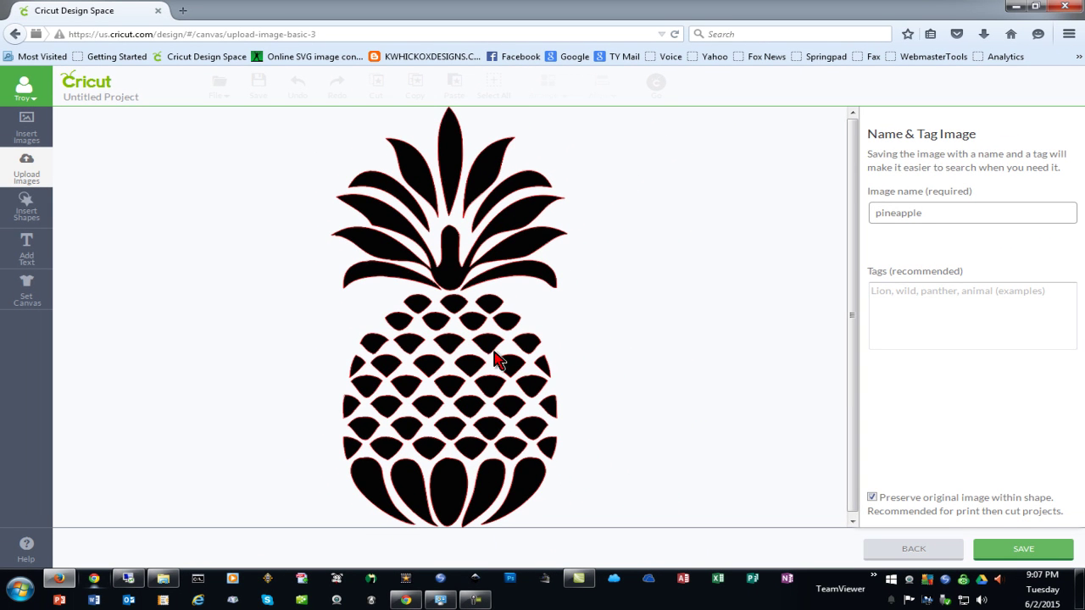
pyautogui.click(1055, 551)
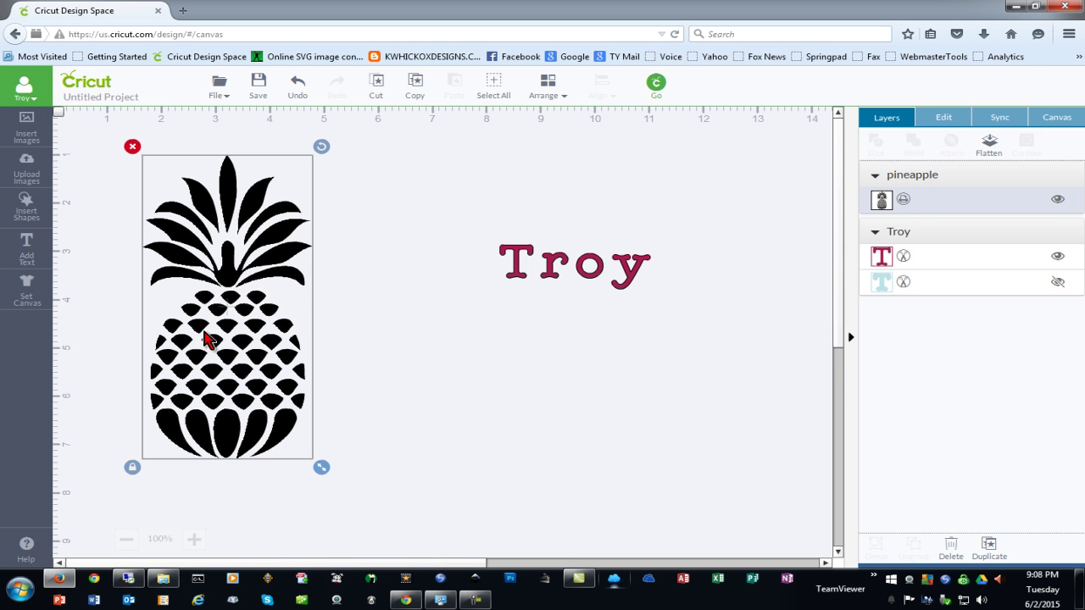
# Nudge the pineapple right and move the Troy text down beside its middle
pyautogui.click(363, 356)
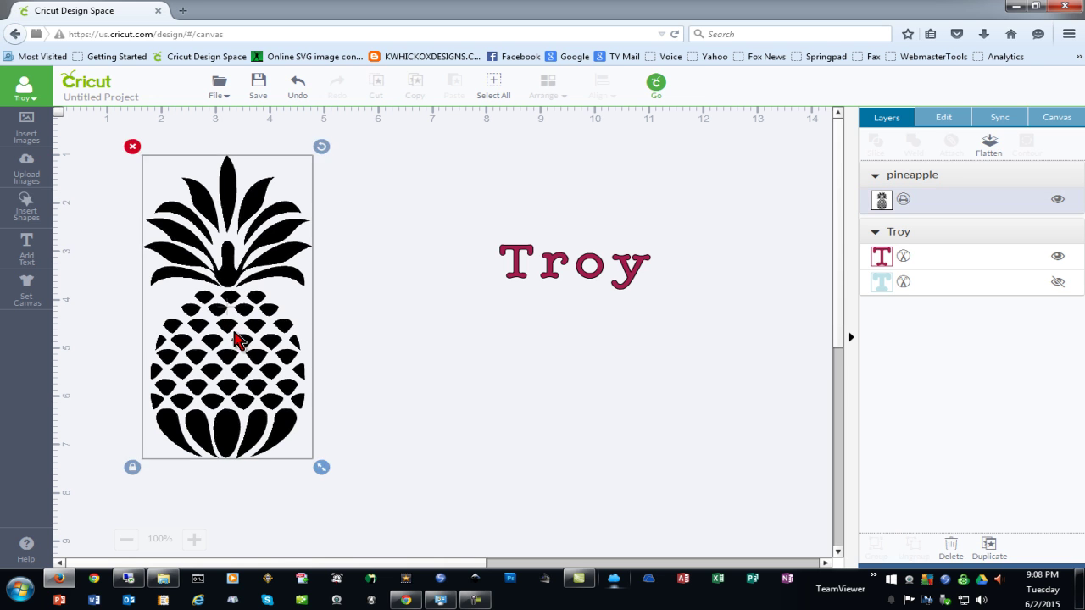
pyautogui.moveTo(187, 339); pyautogui.dragTo(236, 337)
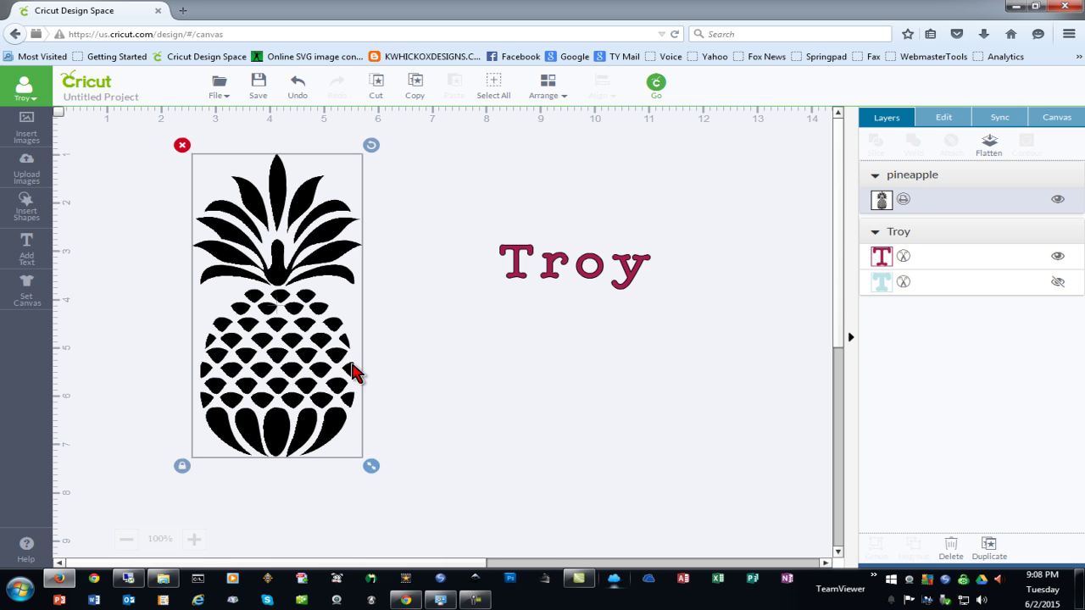
pyautogui.click(486, 386)
pyautogui.moveTo(552, 276); pyautogui.dragTo(462, 339)
# Change the Troy text to a single 'T' and enlarge it
pyautogui.doubleClick(473, 337)
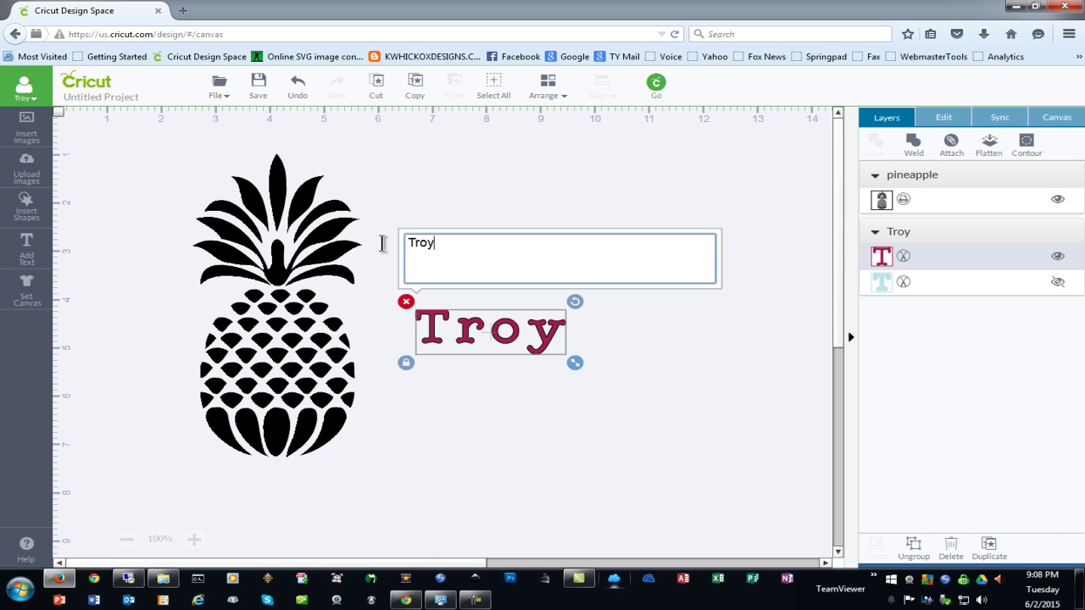
pyautogui.write('T')
pyautogui.click(588, 448)
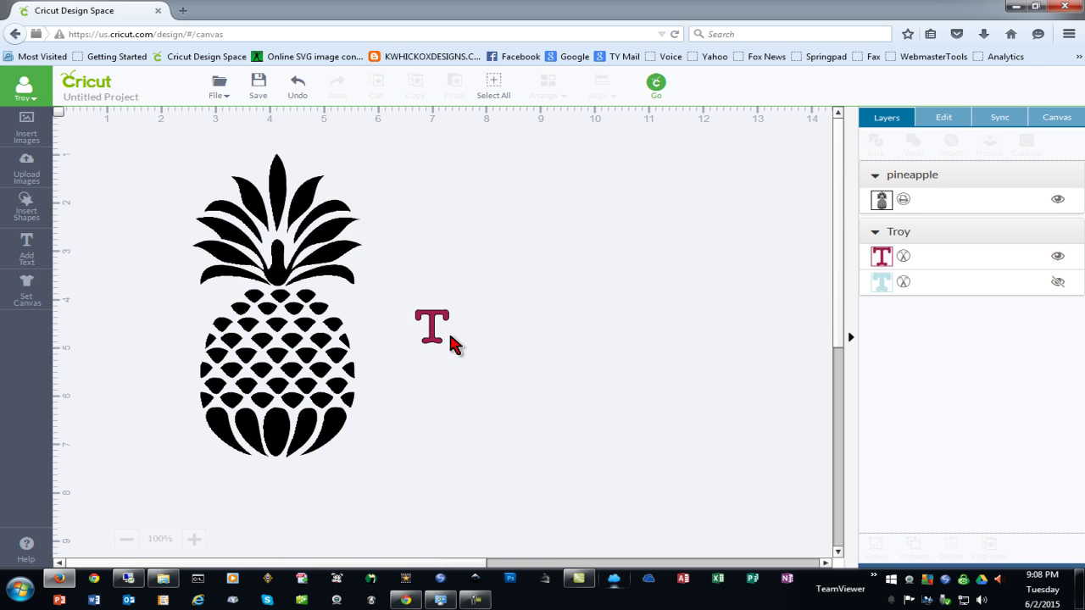
pyautogui.click(438, 338)
pyautogui.moveTo(460, 353); pyautogui.dragTo(570, 441)
pyautogui.click(434, 329)
pyautogui.moveTo(457, 351); pyautogui.dragTo(584, 446)
# Place the T in front on the pineapple, find Slice greyed out, and undo the move
pyautogui.moveTo(496, 397); pyautogui.dragTo(280, 379)
pyautogui.rightClick(279, 375)
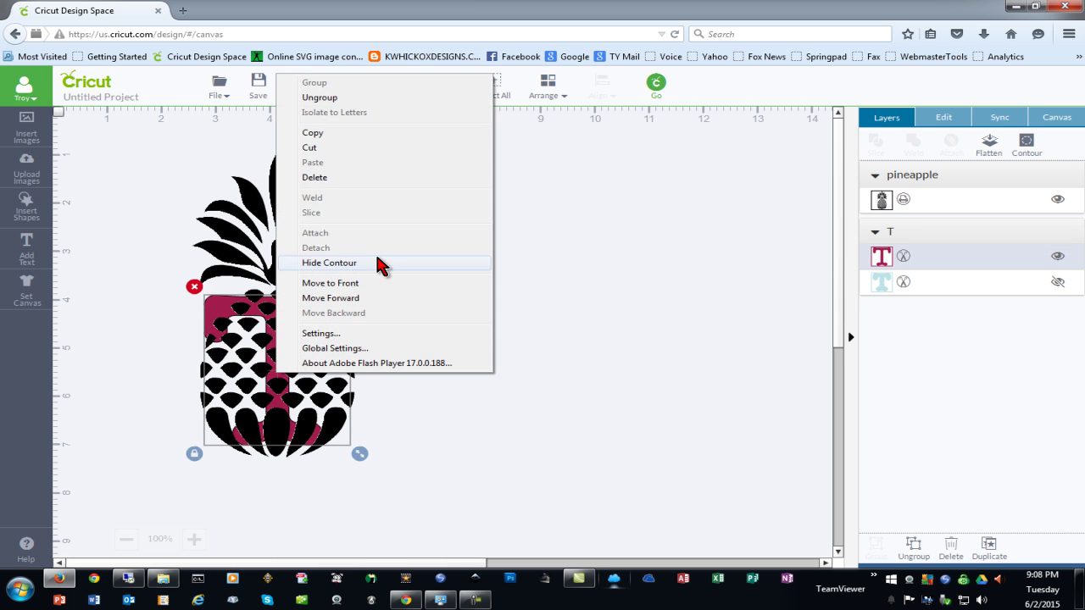
pyautogui.click(375, 287)
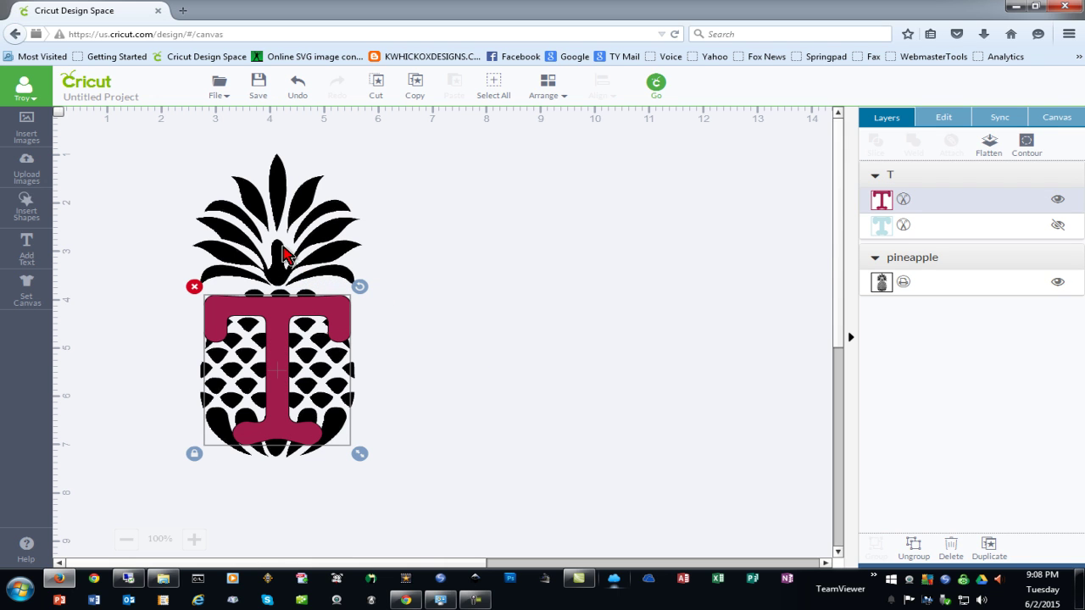
pyautogui.click(299, 298)
pyautogui.doubleClick(307, 323)
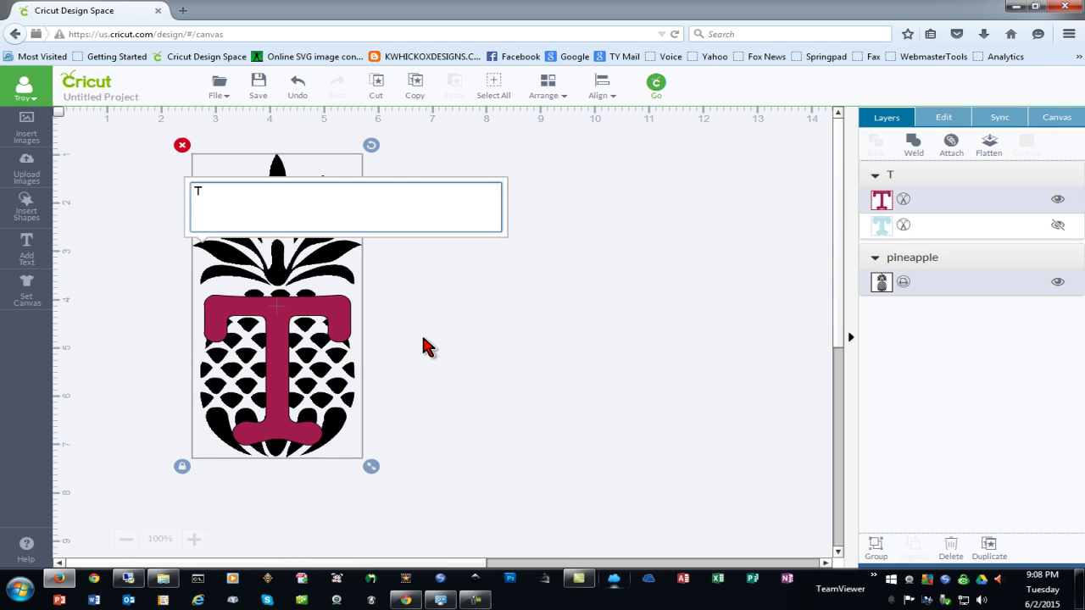
pyautogui.rightClick(291, 311)
pyautogui.click(273, 320)
pyautogui.rightClick(274, 320)
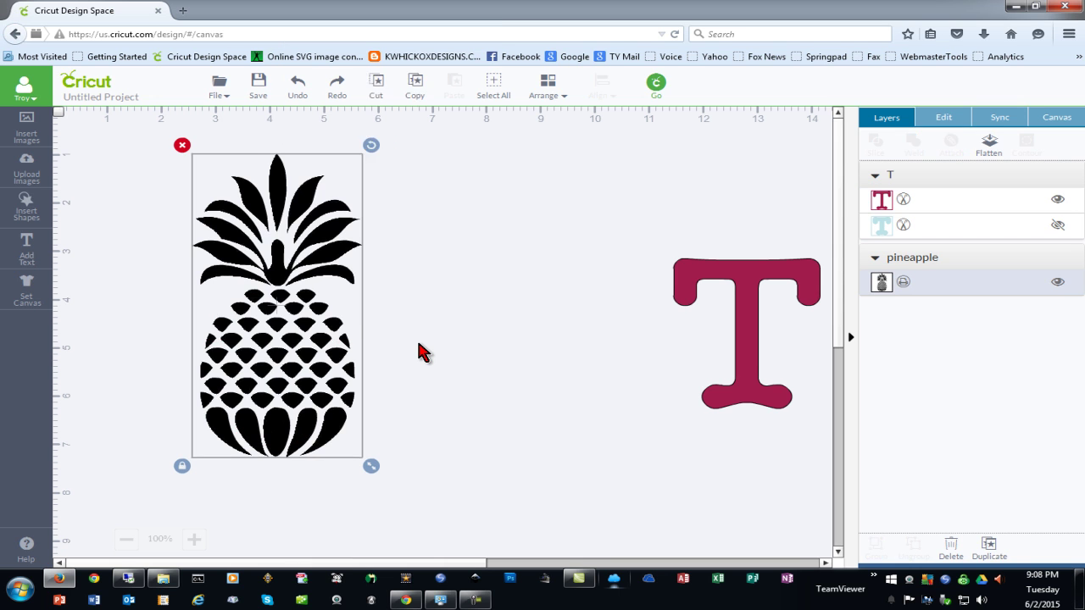
pyautogui.click(419, 351)
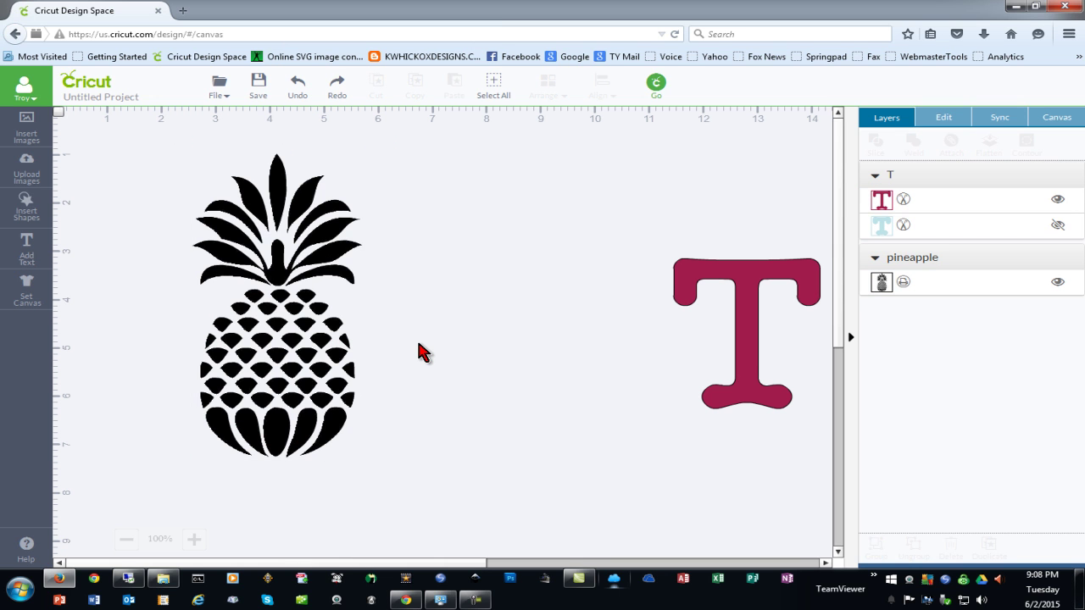
pyautogui.click(316, 359)
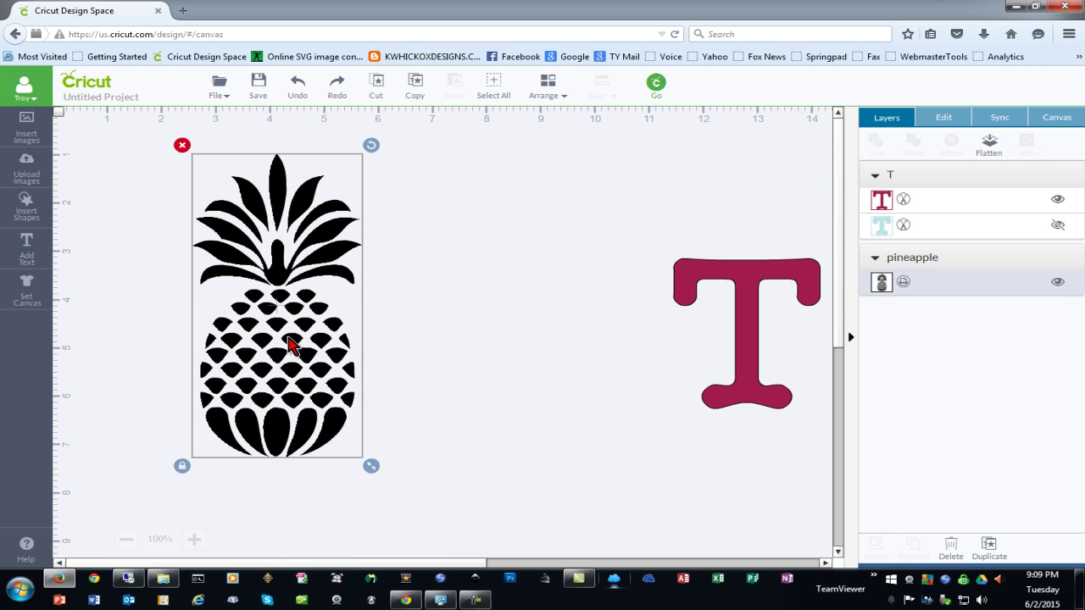
pyautogui.click(988, 561)
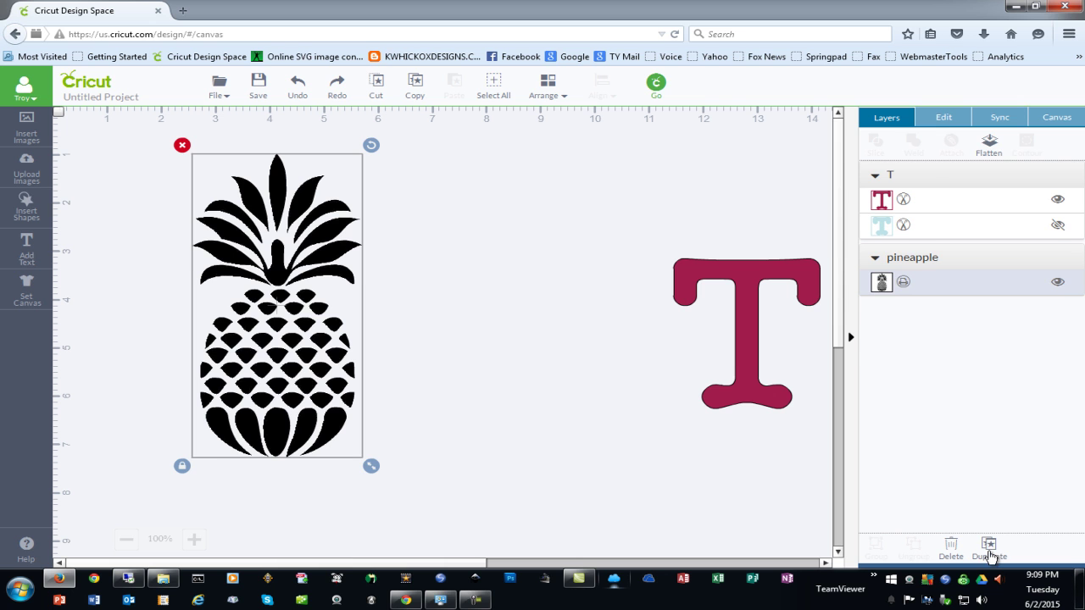
pyautogui.moveTo(297, 356); pyautogui.dragTo(391, 348)
pyautogui.keyDown('shift'); pyautogui.click(273, 362); pyautogui.keyUp('shift')
pyautogui.rightClick(373, 344)
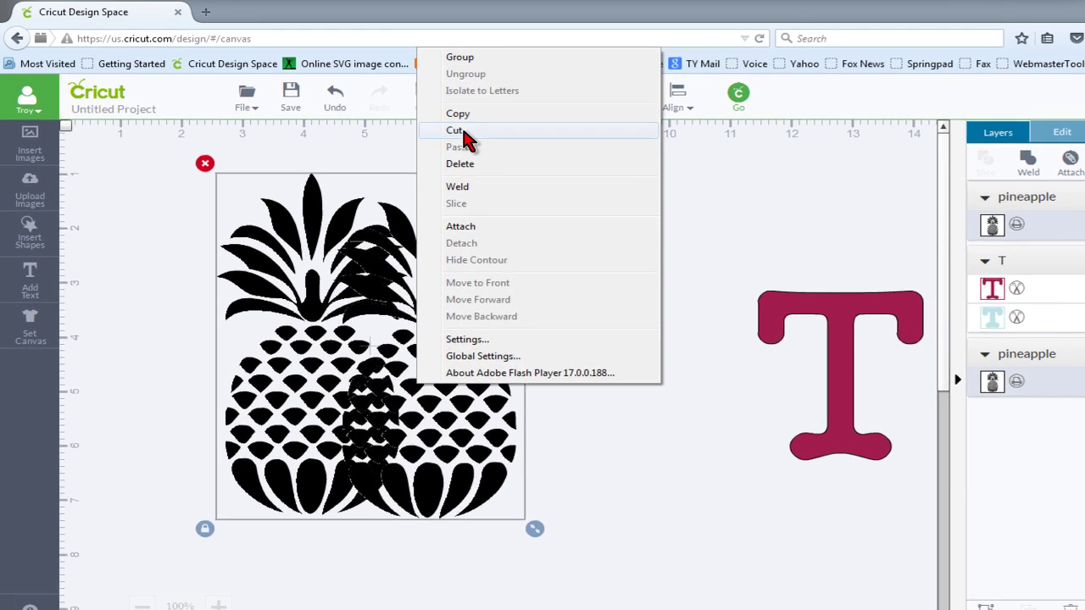
pyautogui.click(465, 187)
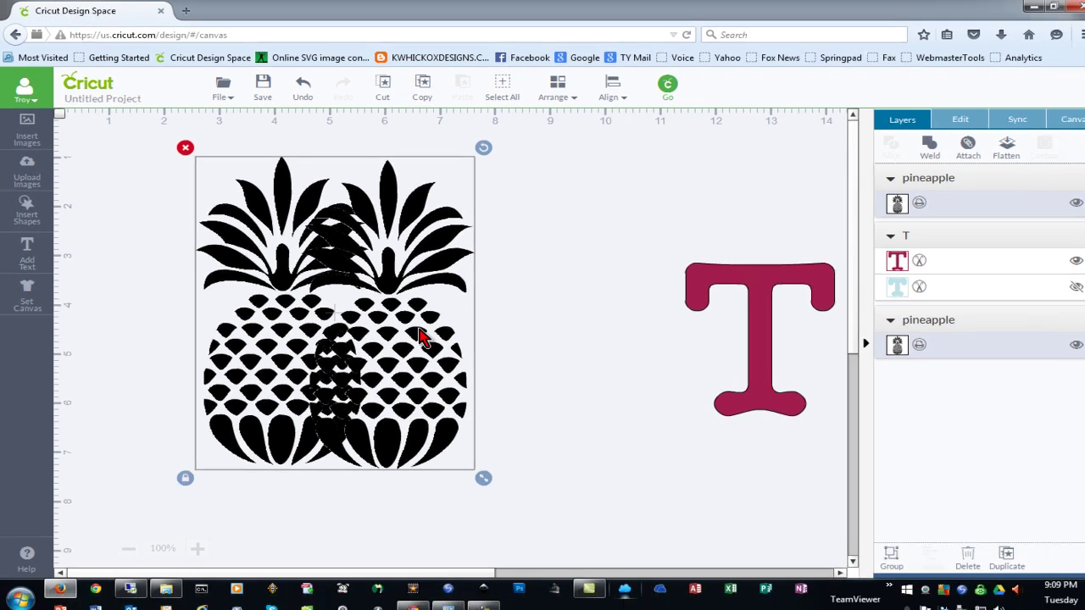
pyautogui.moveTo(804, 609); pyautogui.dragTo(1005, 609)
pyautogui.press('Delete')
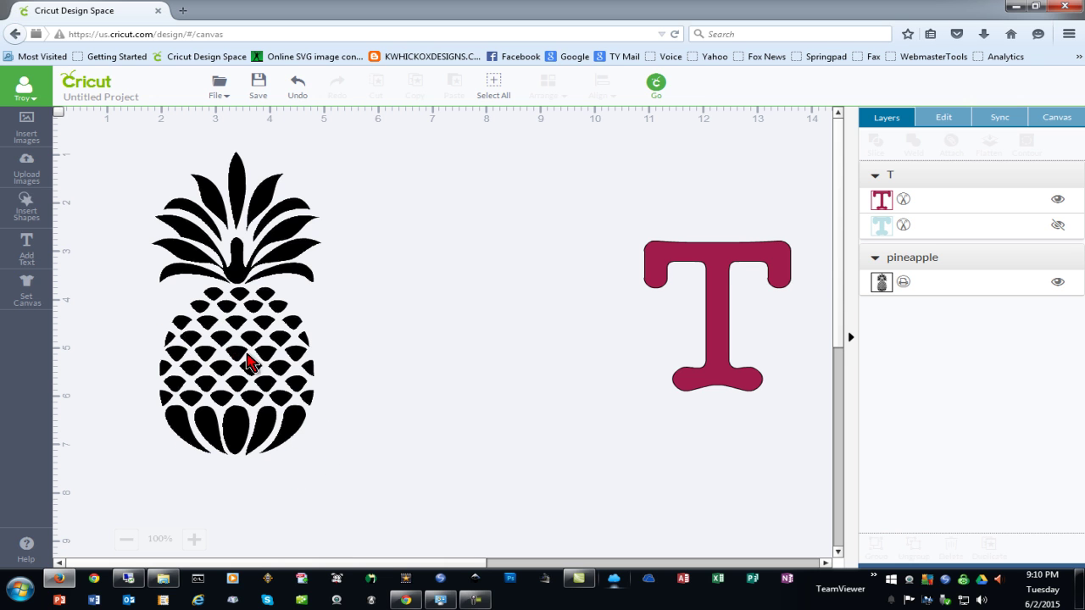
# Delete the old pineapple and load pineapple.svg as a vector image upload
pyautogui.click(250, 362)
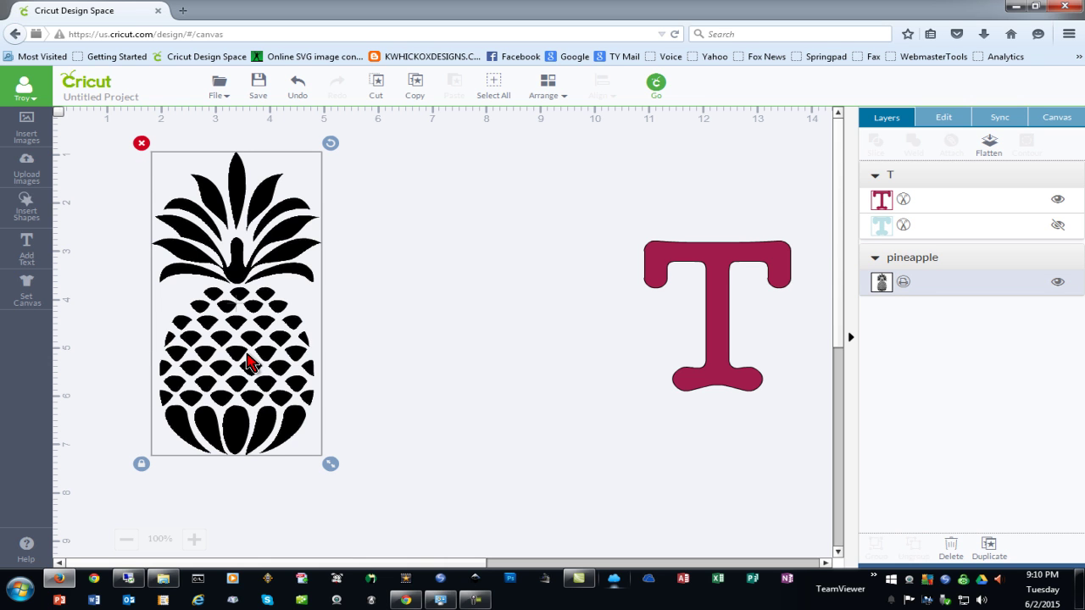
pyautogui.press('Delete')
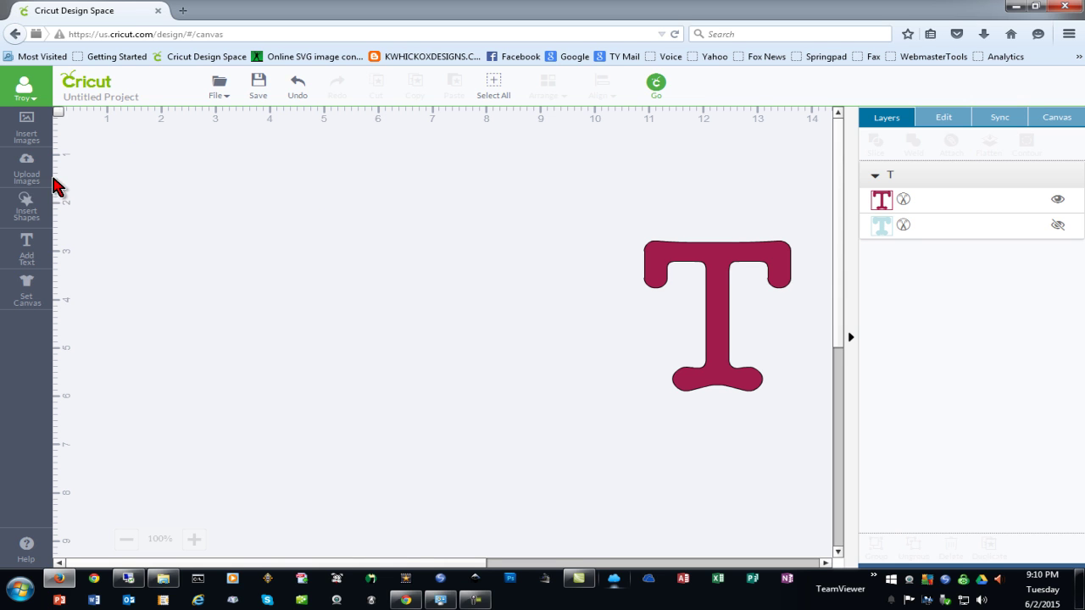
pyautogui.click(28, 171)
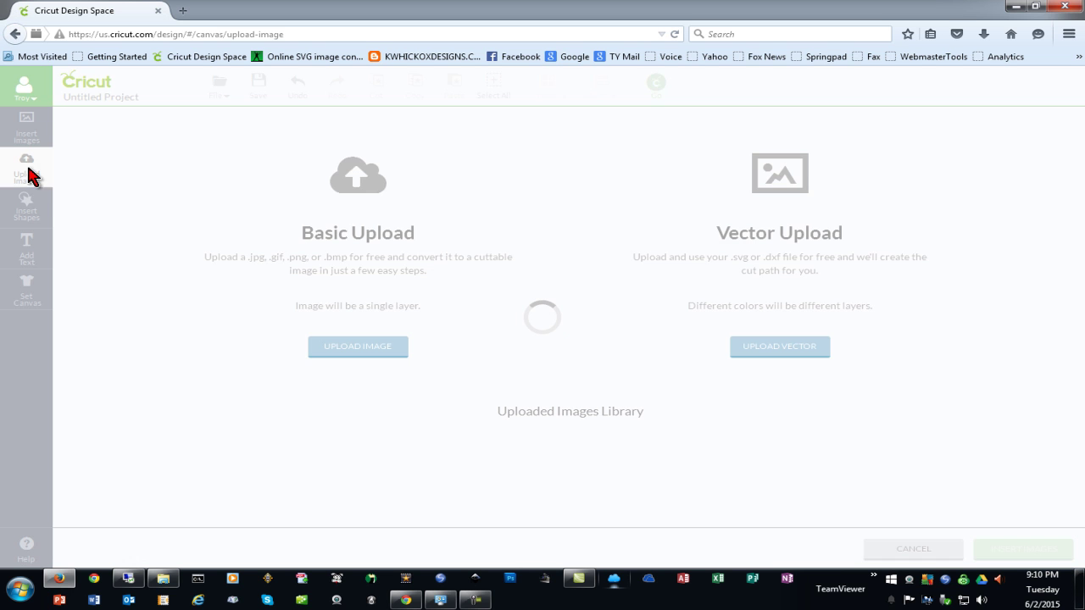
pyautogui.click(774, 348)
pyautogui.click(285, 262)
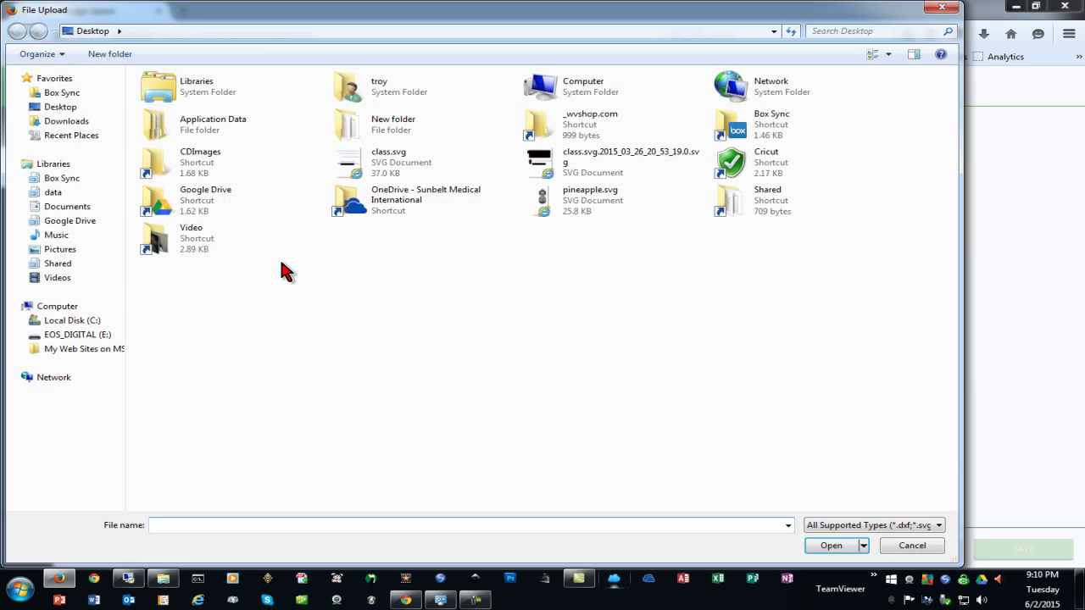
pyautogui.doubleClick(608, 208)
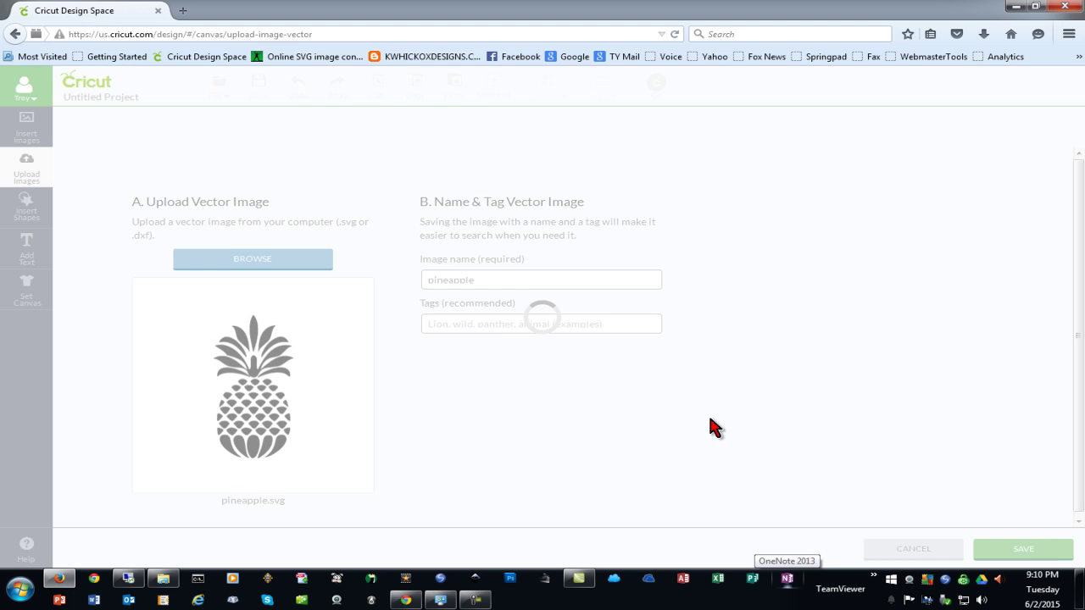
# Insert the pineapple vector, bring the T in front on its body, and slice them
pyautogui.click(1021, 549)
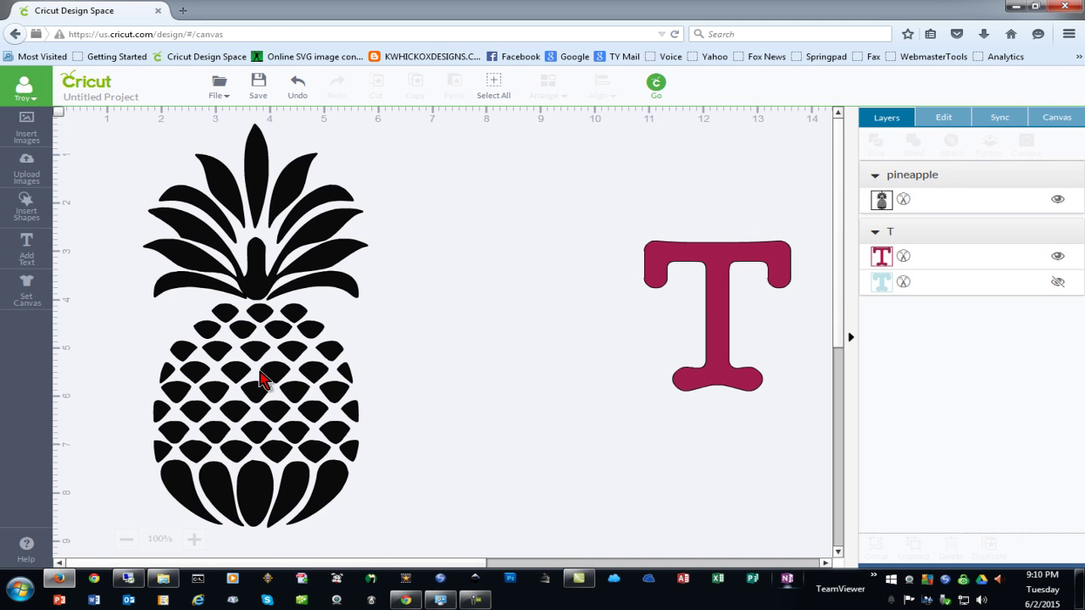
pyautogui.moveTo(703, 315); pyautogui.dragTo(254, 400)
pyautogui.rightClick(255, 400)
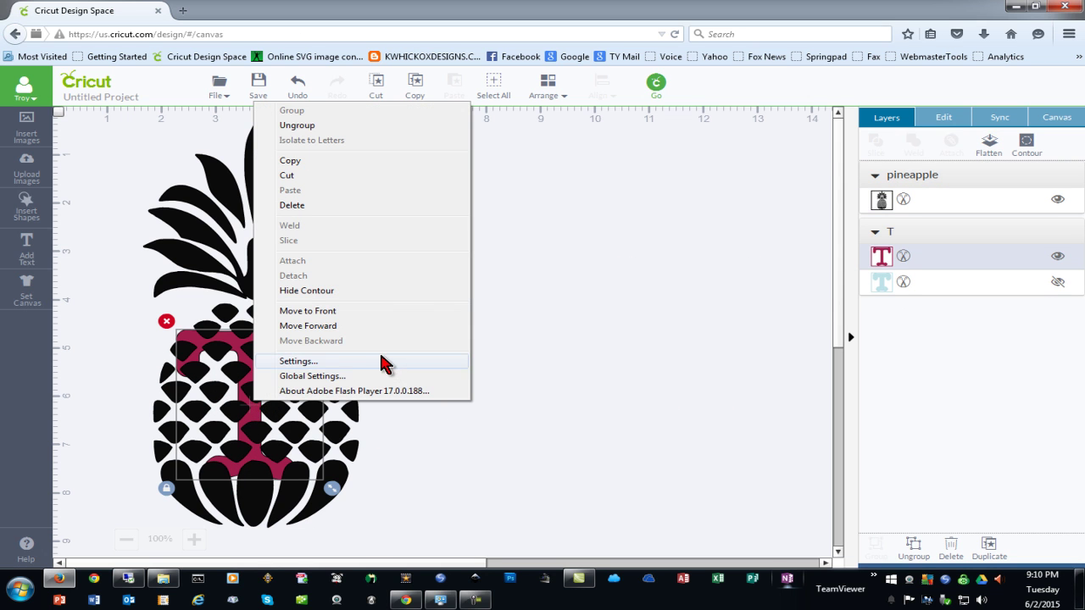
pyautogui.click(371, 312)
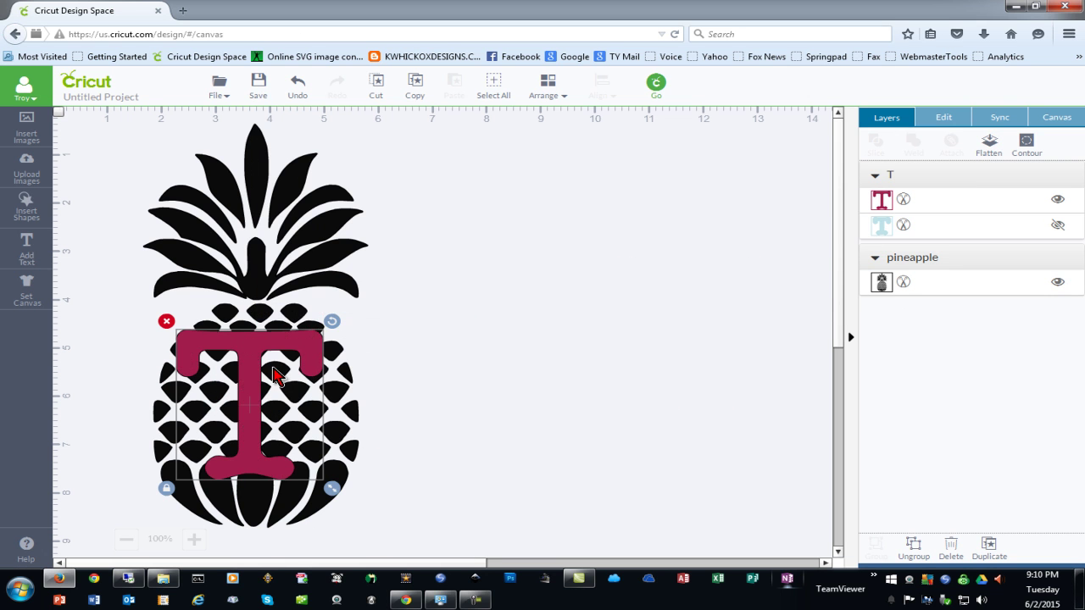
pyautogui.keyDown('shift'); pyautogui.click(270, 212); pyautogui.keyUp('shift')
pyautogui.rightClick(268, 210)
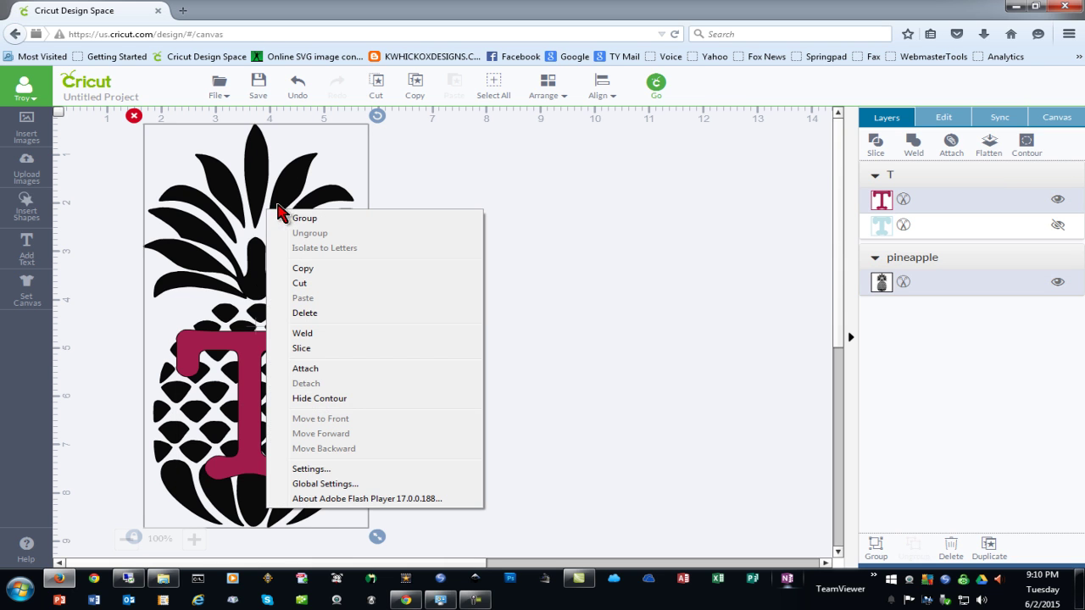
pyautogui.click(344, 349)
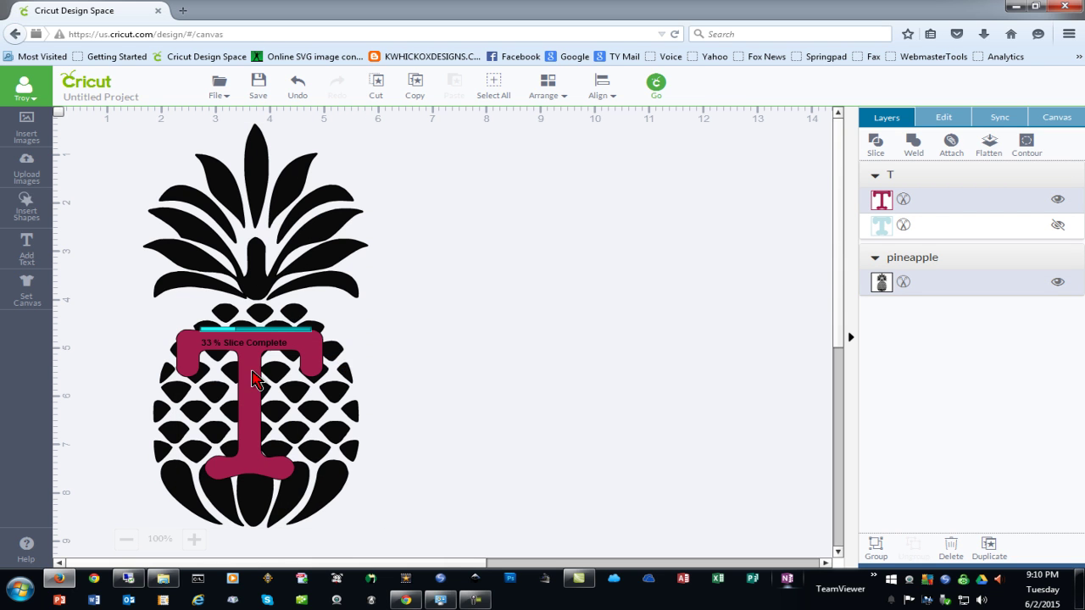
# Drag the sliced T and pineapple pieces apart and clear the selection
pyautogui.moveTo(249, 376); pyautogui.dragTo(583, 360)
pyautogui.moveTo(287, 256); pyautogui.dragTo(468, 240)
pyautogui.click(684, 223)
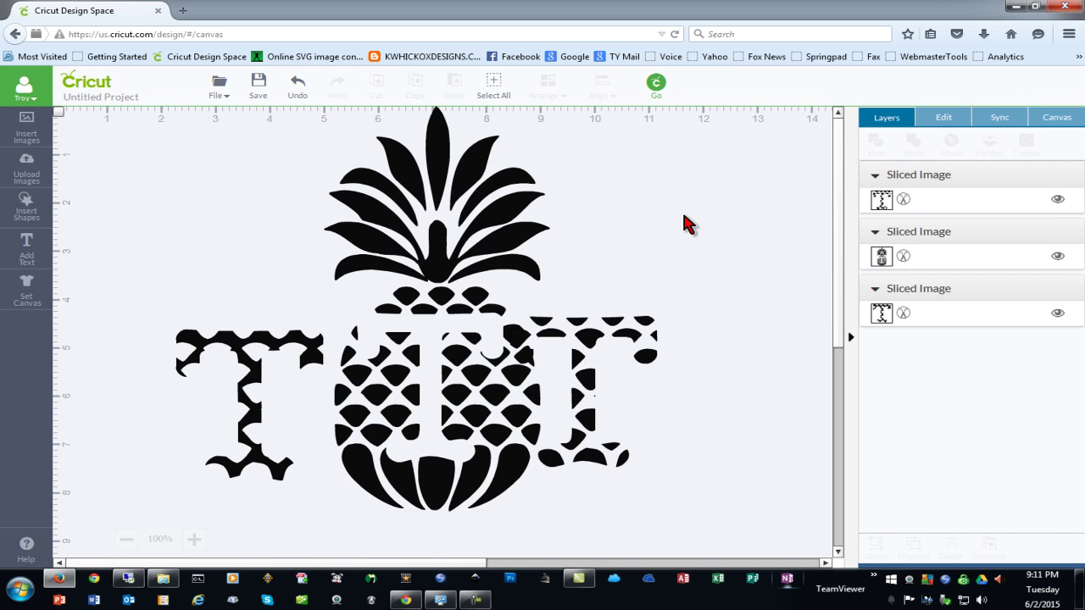